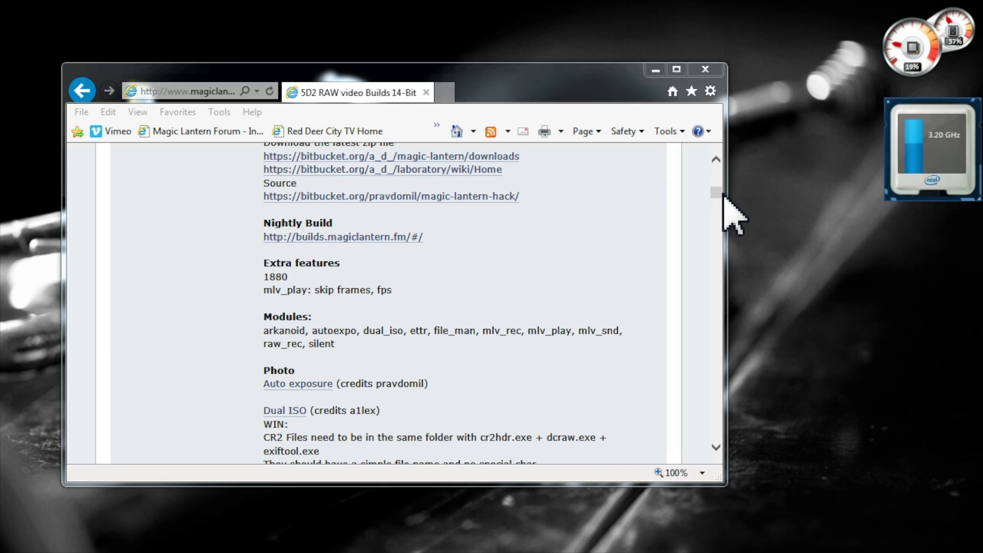
pyautogui.moveTo(716, 191)
pyautogui.mouseDown()
pyautogui.moveTo(719, 174)
pyautogui.moveTo(721, 189)
pyautogui.mouseUp()
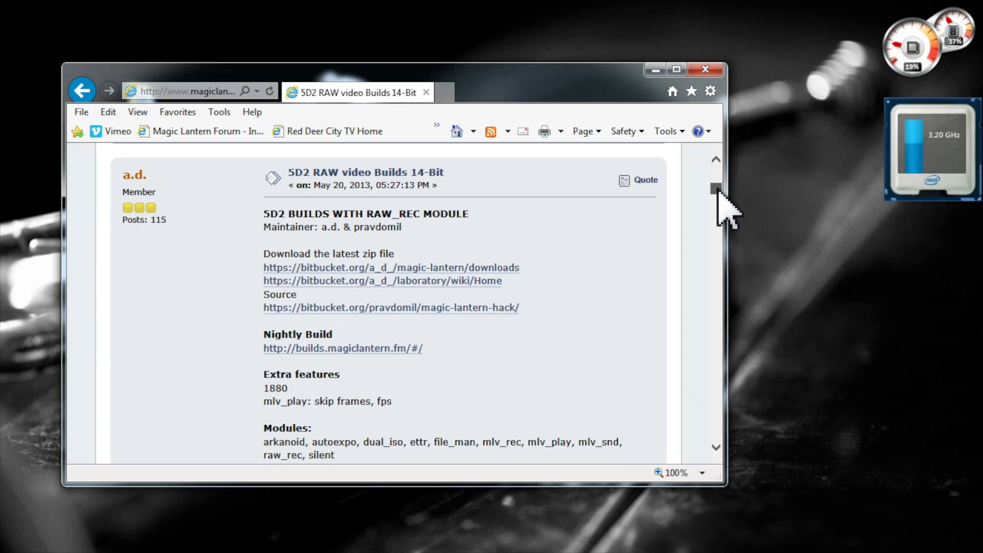
pyautogui.moveTo(719, 193); pyautogui.dragTo(717, 195)
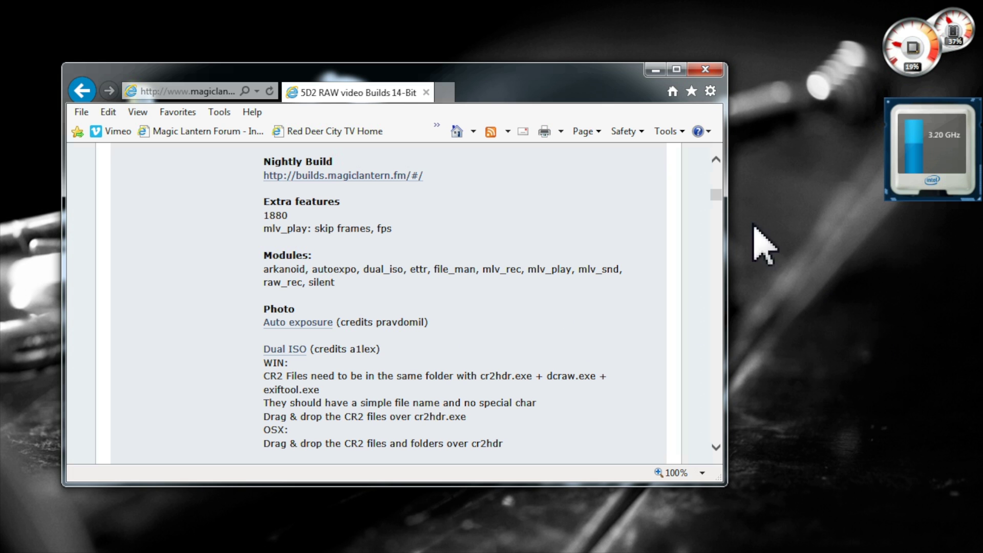
pyautogui.moveTo(715, 191); pyautogui.dragTo(716, 179)
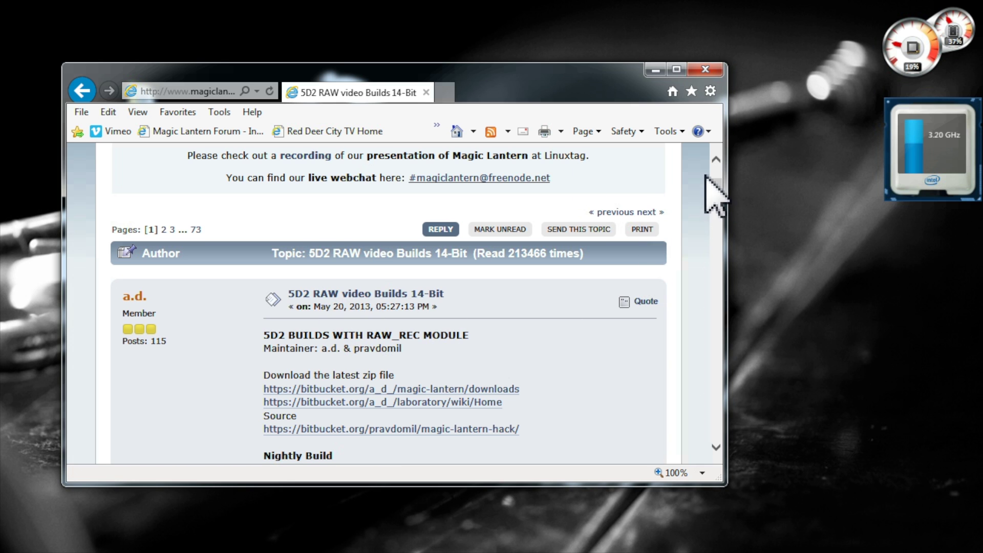
pyautogui.scroll(-4, 723, 194)
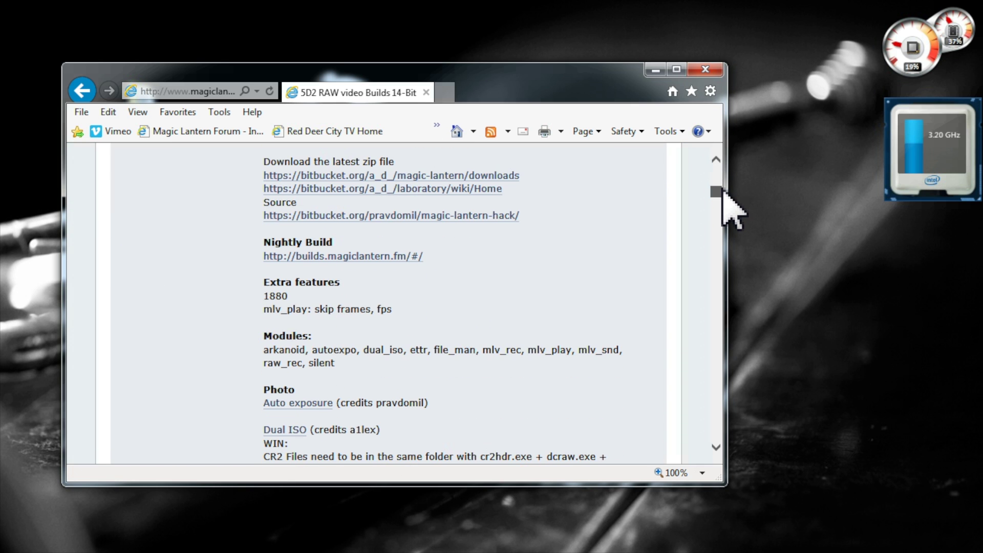
pyautogui.scroll(1, 724, 194)
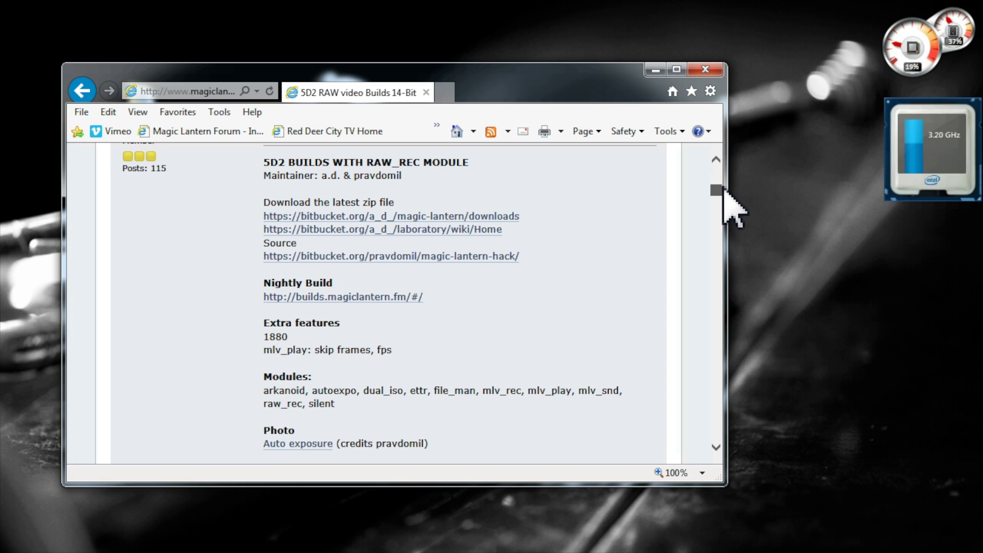
pyautogui.scroll(2, 724, 188)
pyautogui.scroll(-1, 724, 188)
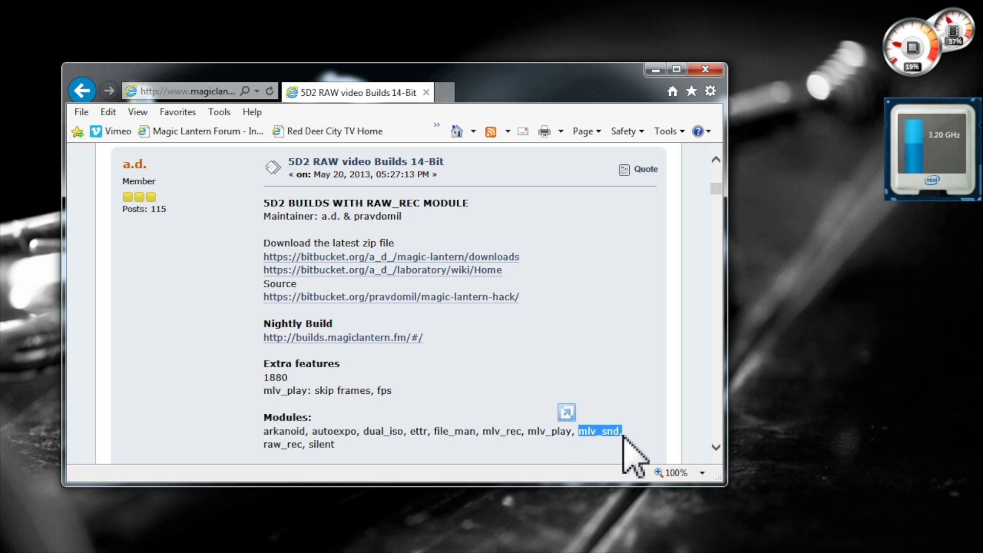
pyautogui.click(612, 459)
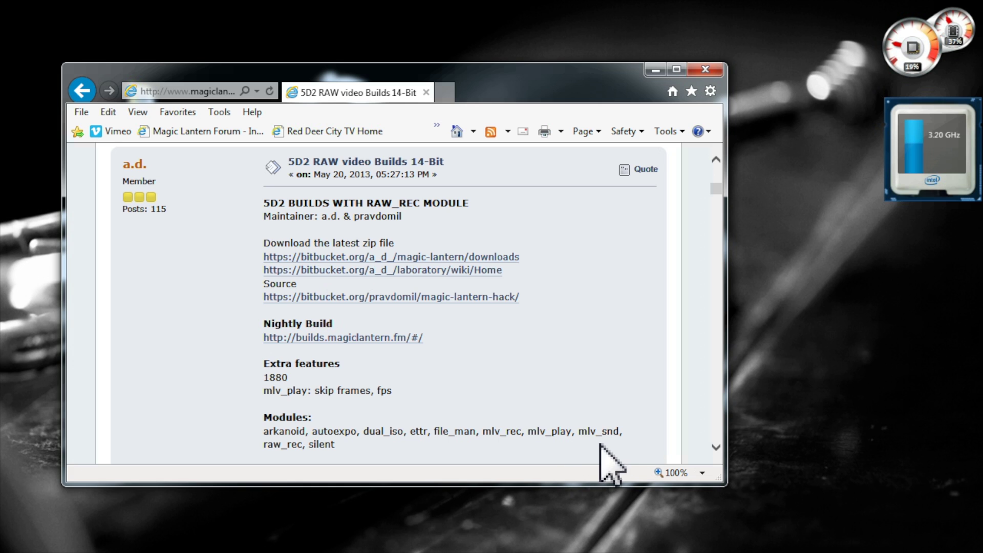
pyautogui.click(382, 271)
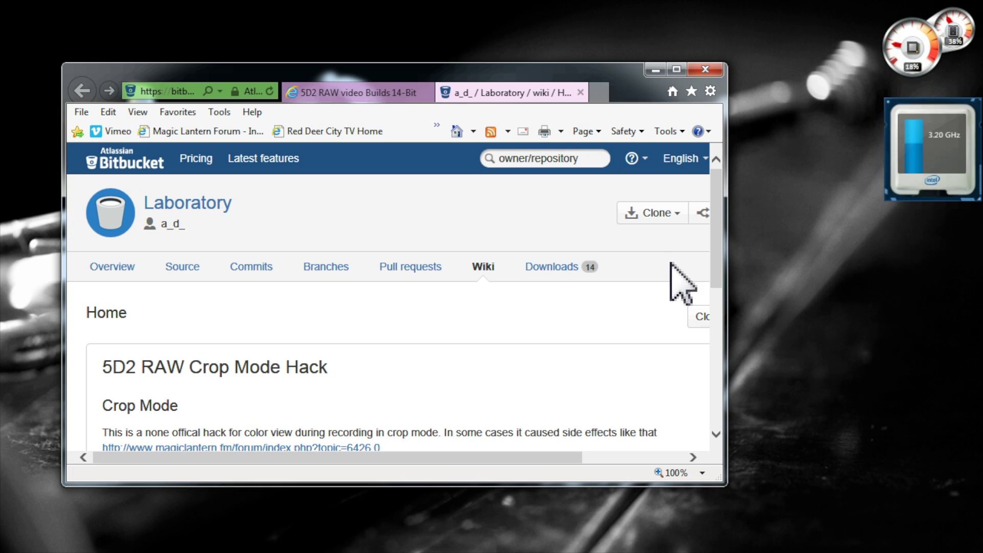
pyautogui.moveTo(715, 220); pyautogui.dragTo(688, 290)
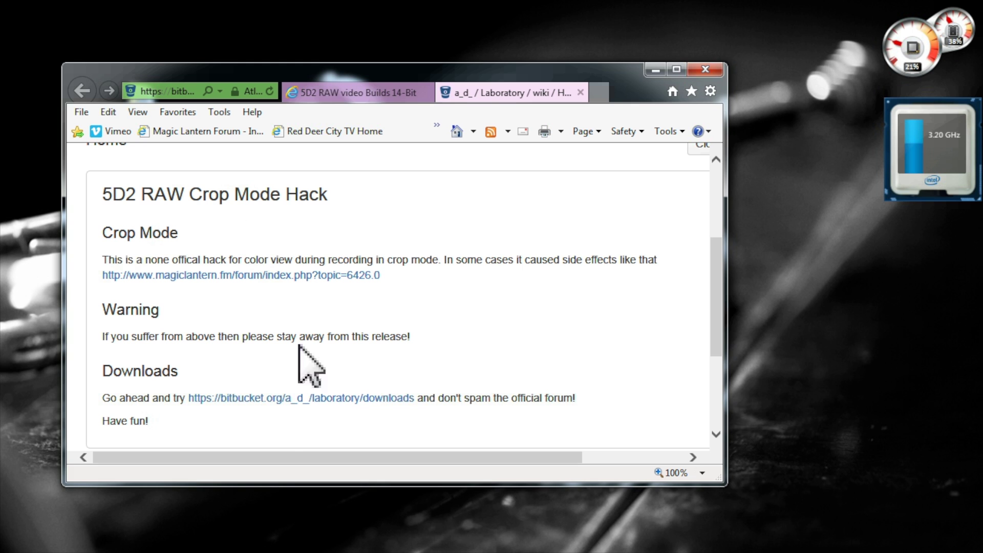
pyautogui.click(303, 403)
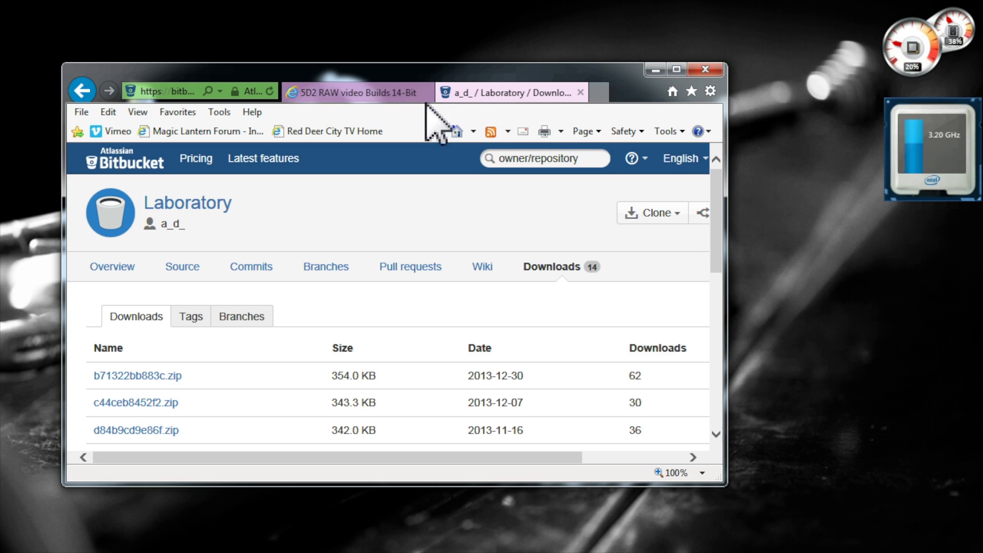
pyautogui.click(580, 93)
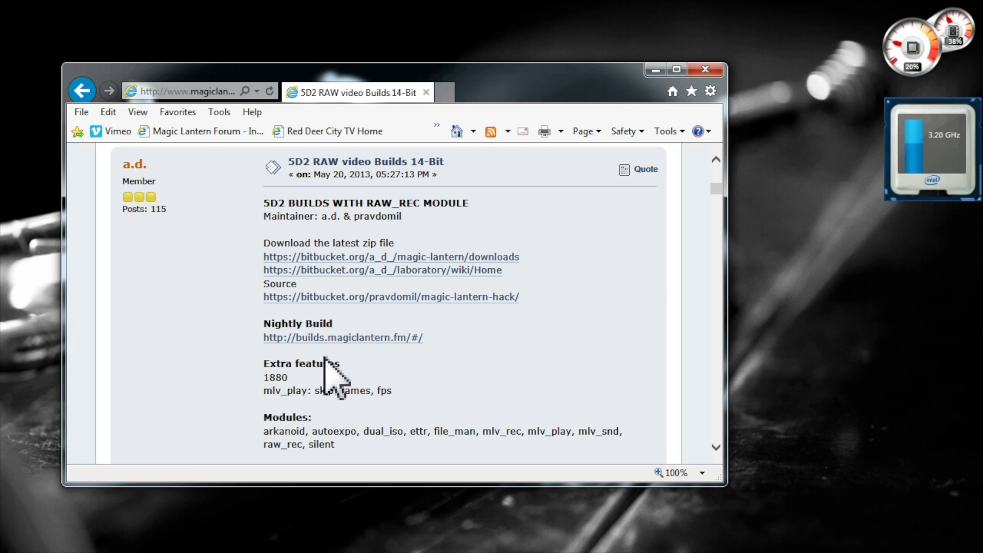
# Step: Open the Magic Lantern nightly builds page and select the 5D2.212 platform
pyautogui.click(335, 338)
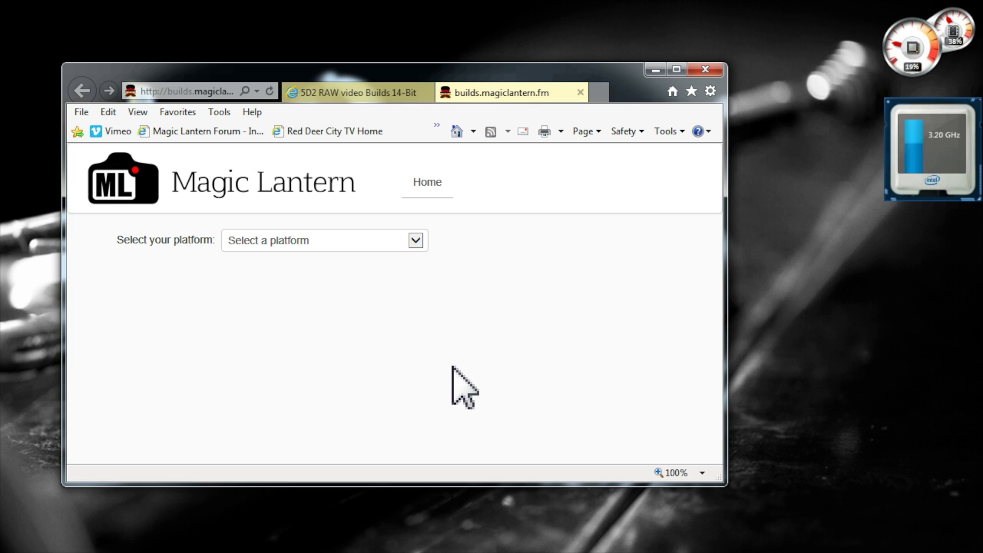
pyautogui.click(416, 241)
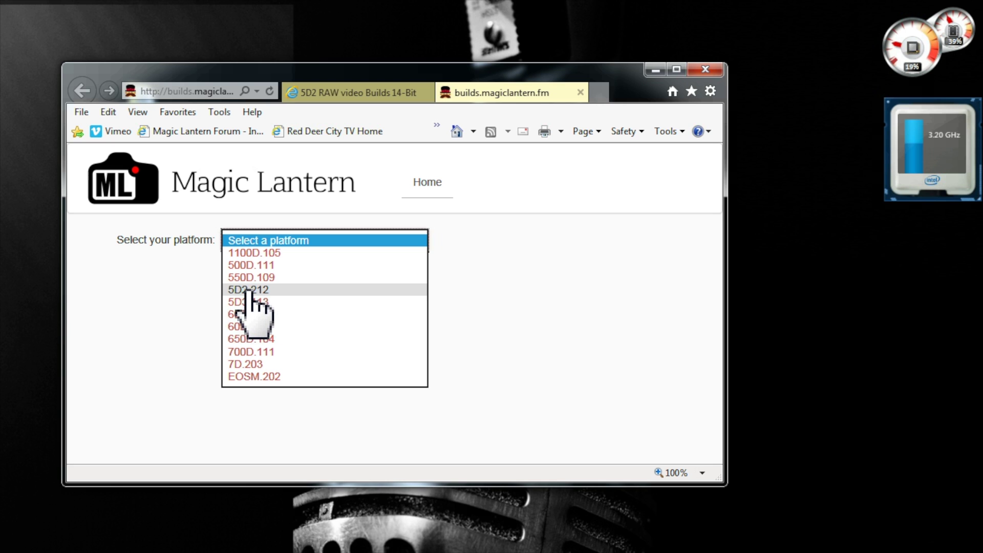
pyautogui.click(248, 290)
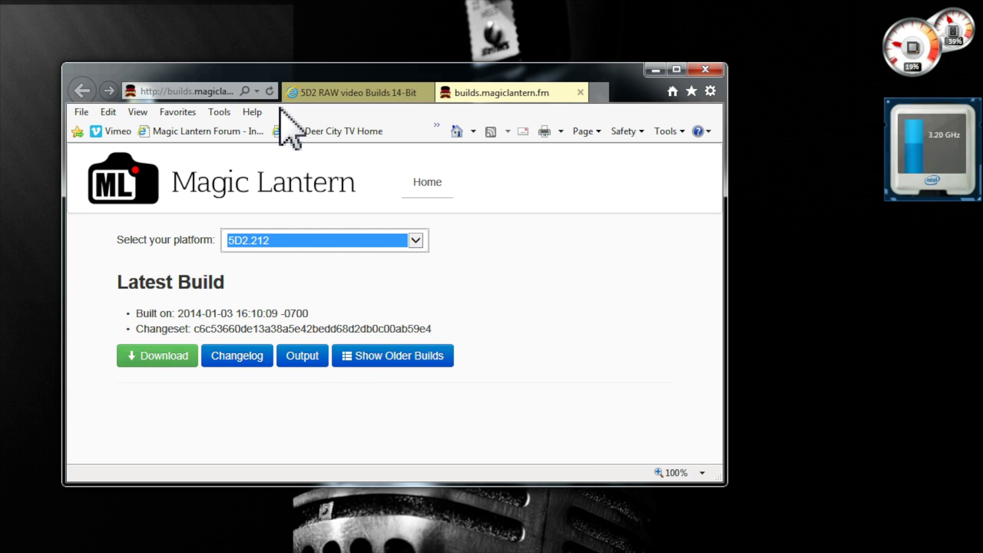
# Step: Return to the 5D2 RAW video Builds post, scroll down, and close the browser
pyautogui.click(404, 94)
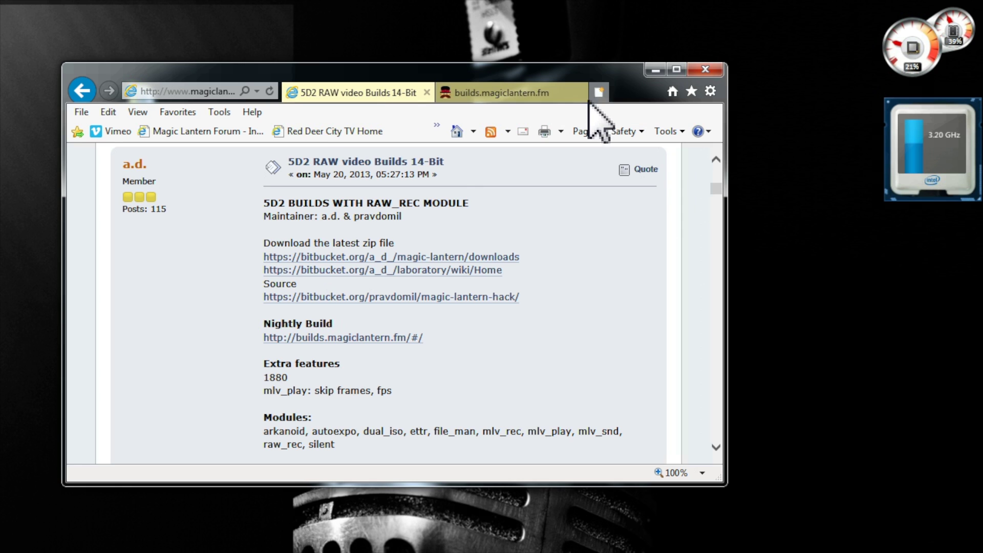
pyautogui.scroll(-4, 707, 85)
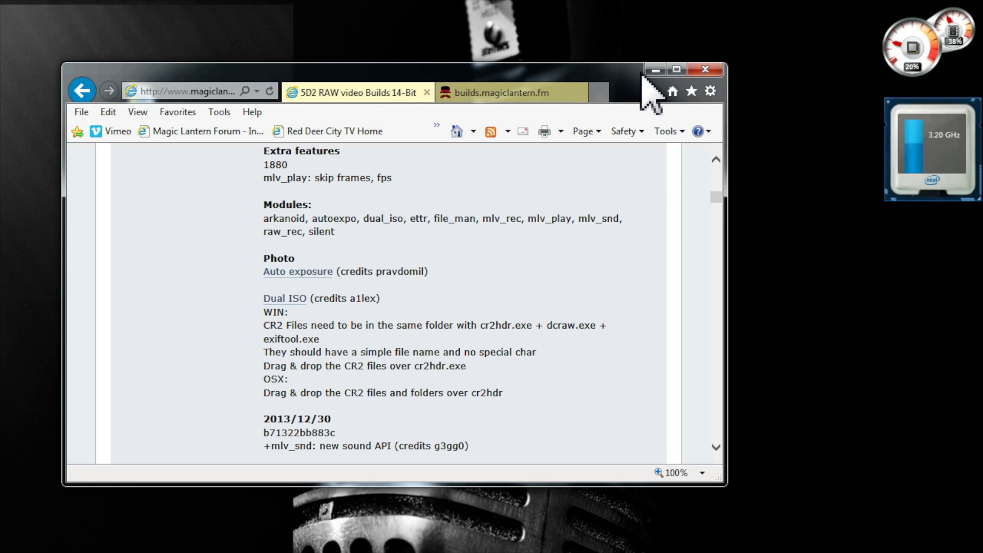
pyautogui.click(705, 71)
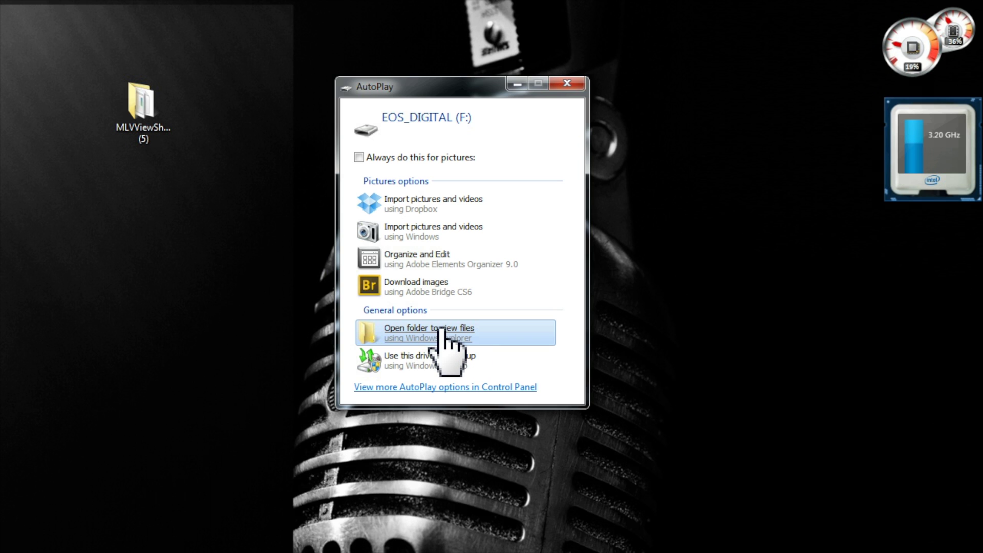
# Step: Open the EOS_DIGITAL (F:) card's files, look inside ML > MODULES, then open DCIM
pyautogui.click(440, 332)
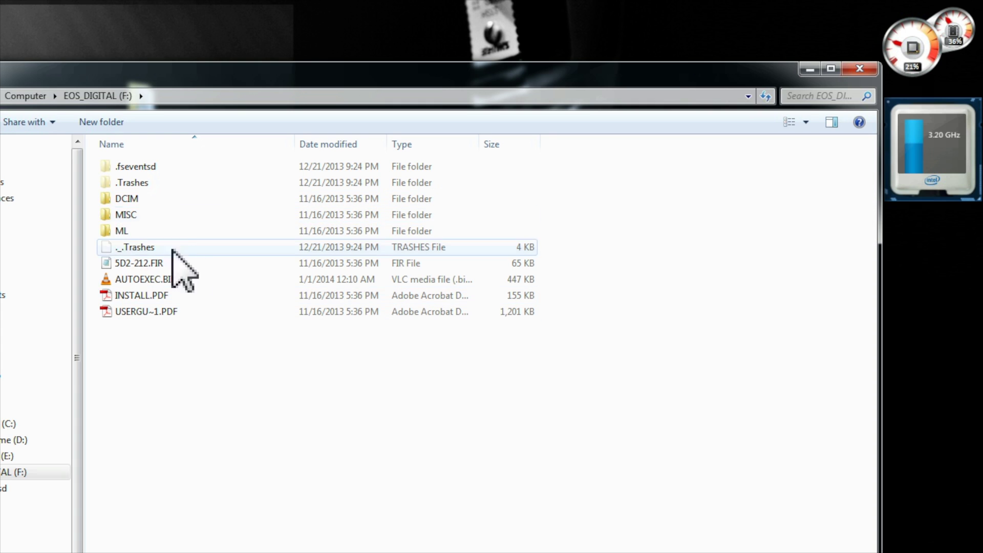
pyautogui.doubleClick(117, 231)
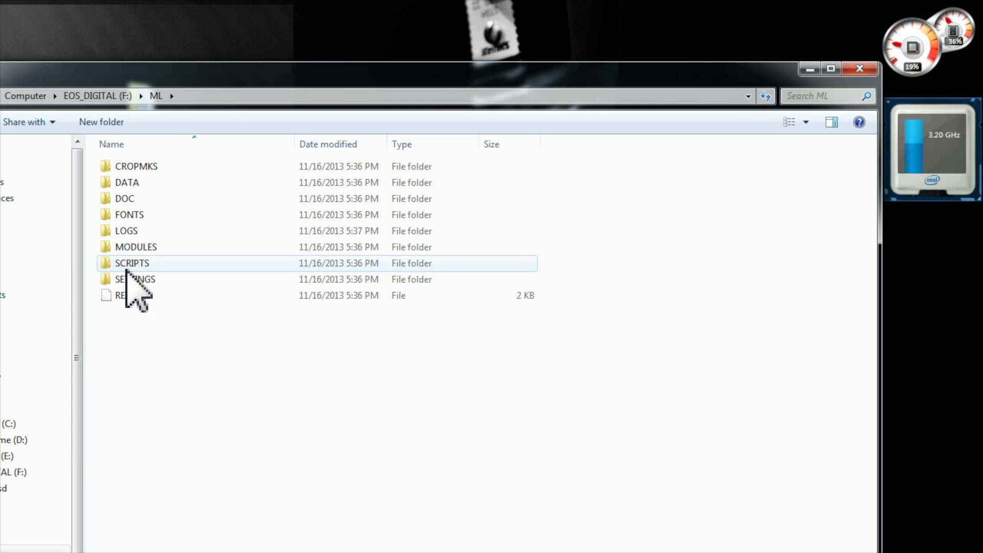
pyautogui.doubleClick(147, 248)
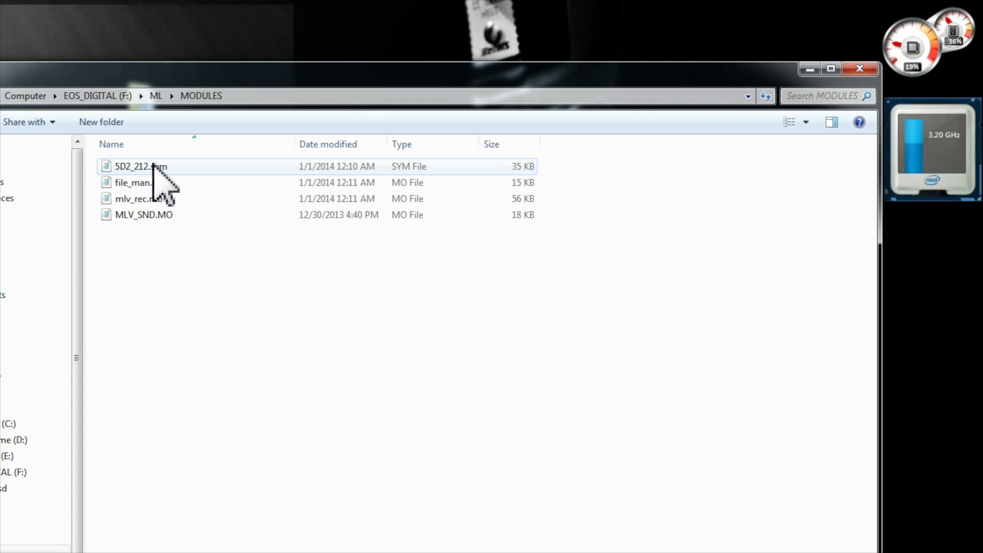
pyautogui.click(95, 95)
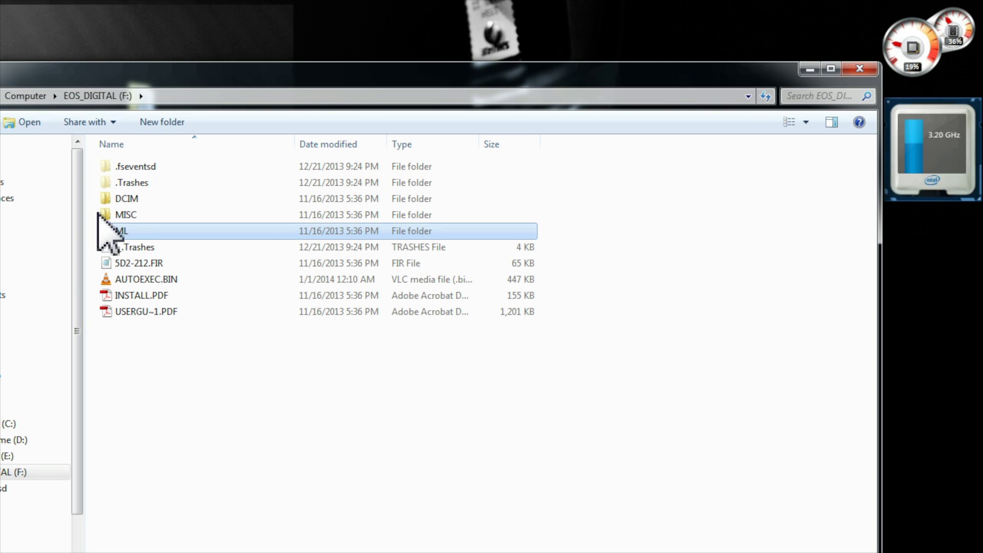
pyautogui.doubleClick(127, 199)
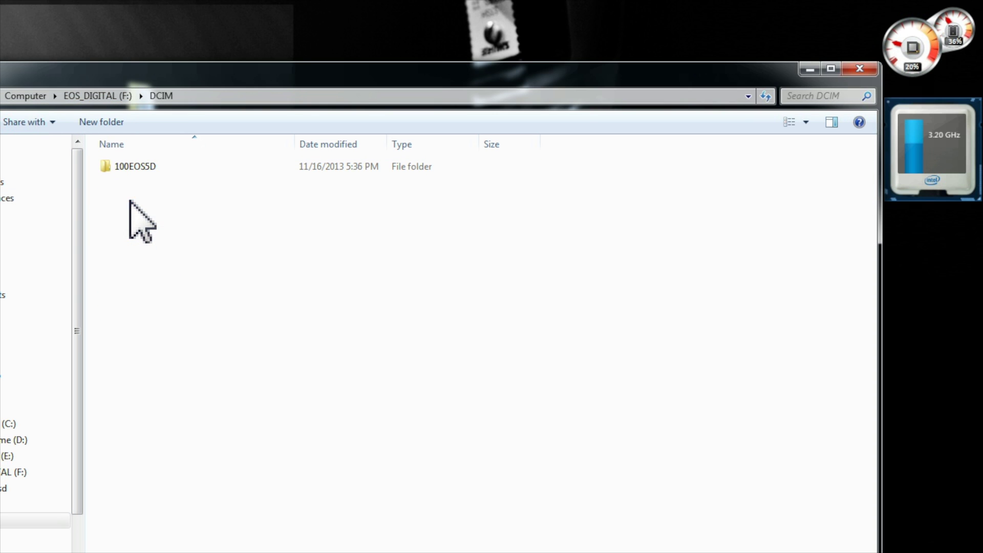
# Step: Open the 100EOS5D folder, move its window right, and select the M01-2140.MLV clip
pyautogui.doubleClick(136, 166)
pyautogui.moveTo(281, 83); pyautogui.dragTo(338, 79)
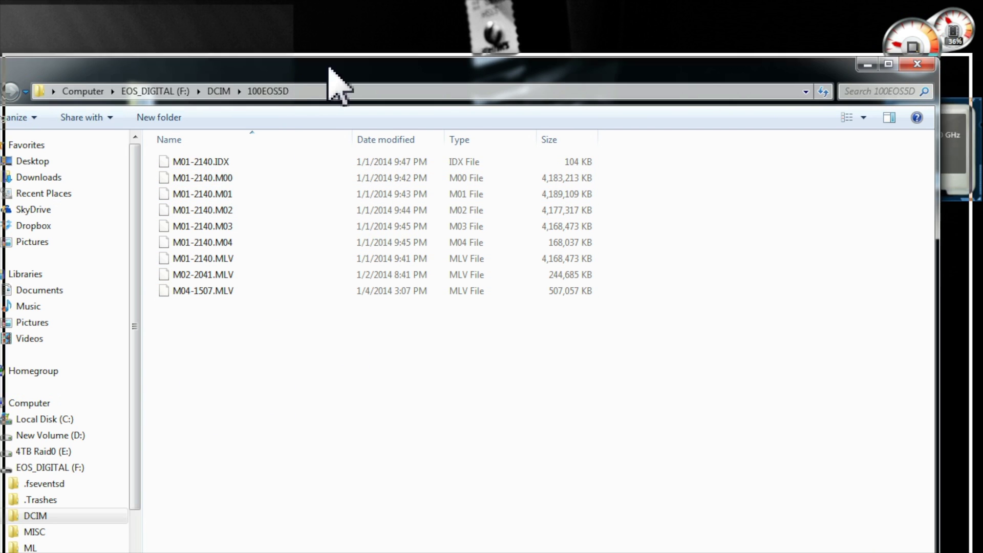
pyautogui.moveTo(329, 81); pyautogui.dragTo(360, 78)
pyautogui.click(226, 256)
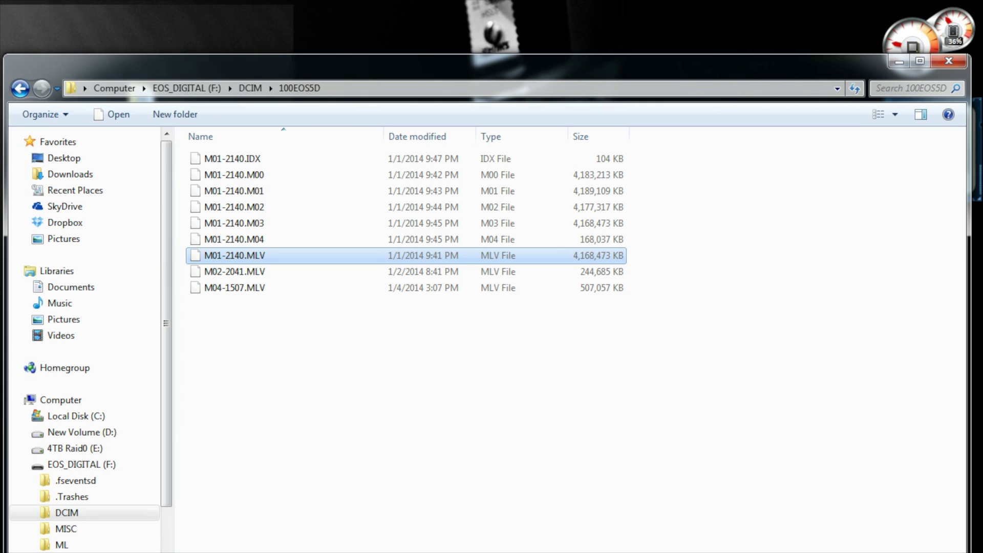
# Step: Shrink and reposition the card folder window, then switch back to the Magic Lantern forum
pyautogui.moveTo(968, 551); pyautogui.dragTo(895, 519)
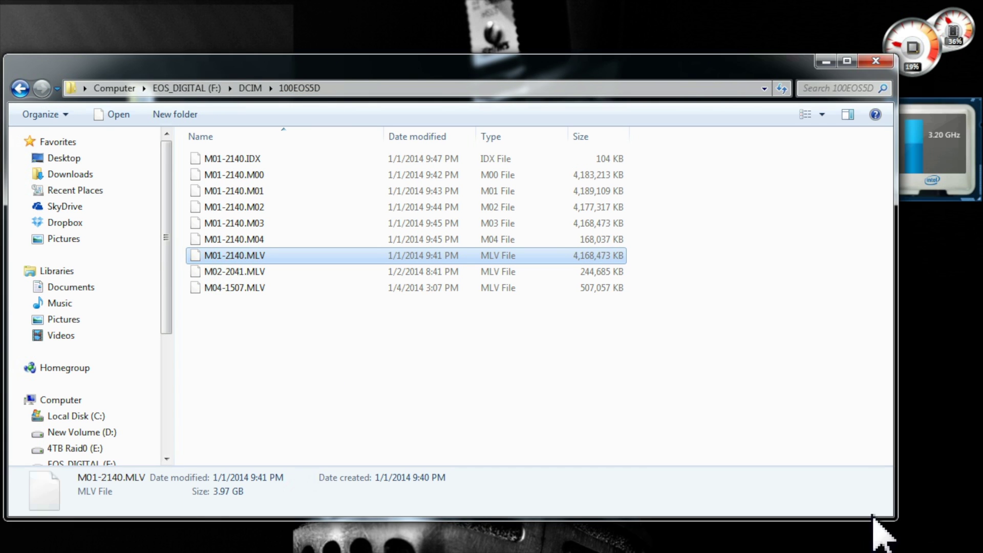
pyautogui.moveTo(461, 73); pyautogui.dragTo(485, 54)
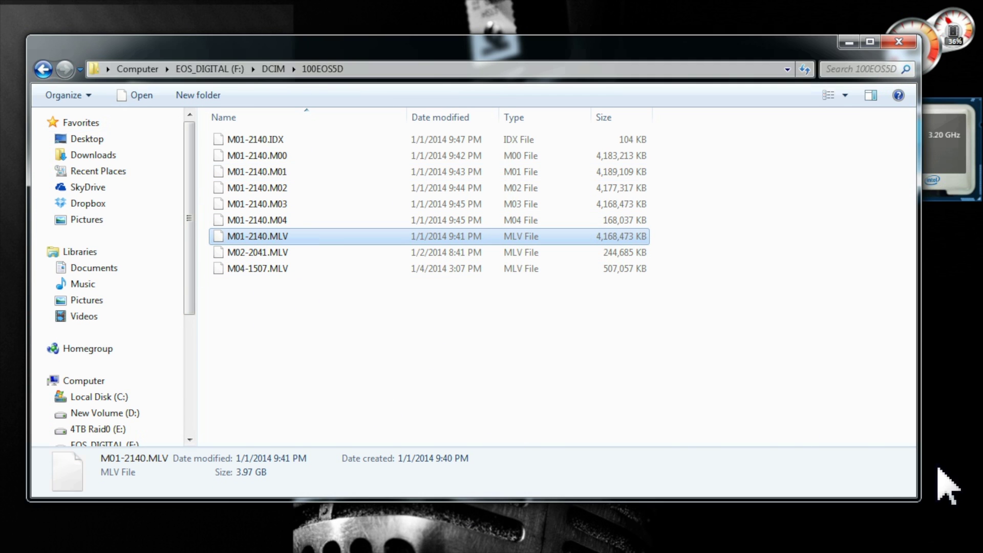
pyautogui.moveTo(915, 499); pyautogui.dragTo(741, 449)
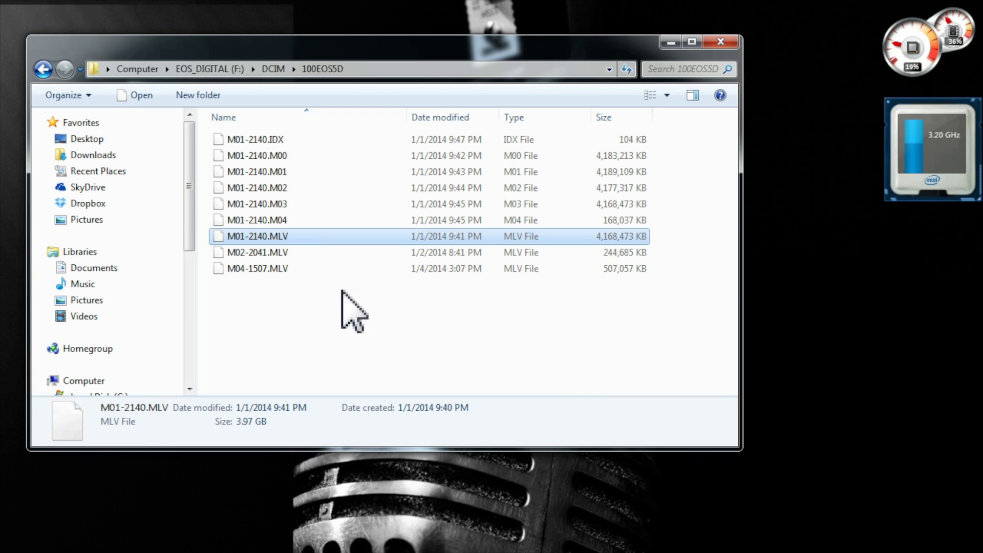
pyautogui.moveTo(312, 49); pyautogui.dragTo(326, 44)
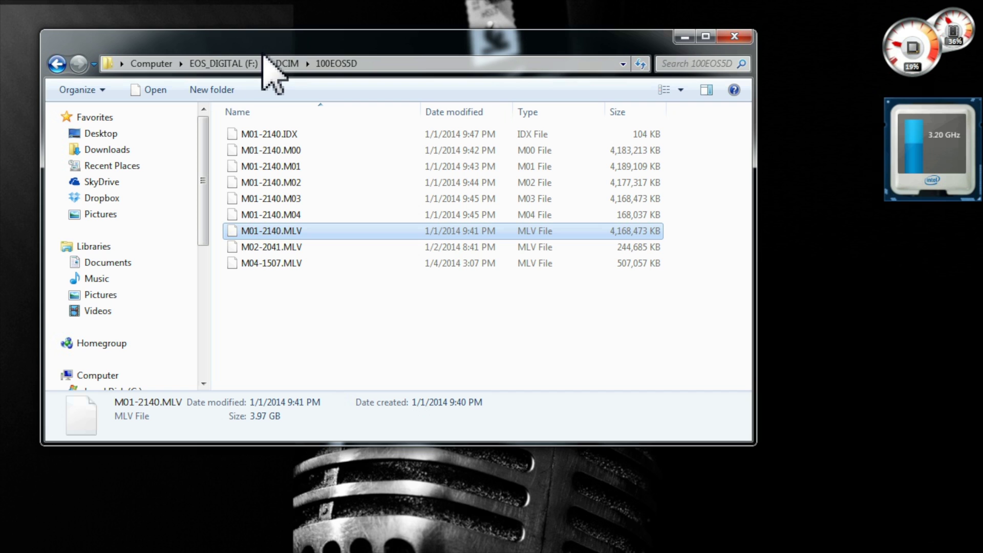
pyautogui.moveTo(263, 47)
pyautogui.mouseDown()
pyautogui.moveTo(323, 63)
pyautogui.moveTo(314, 62)
pyautogui.moveTo(323, 150)
pyautogui.moveTo(358, 45)
pyautogui.moveTo(273, 62)
pyautogui.mouseUp()
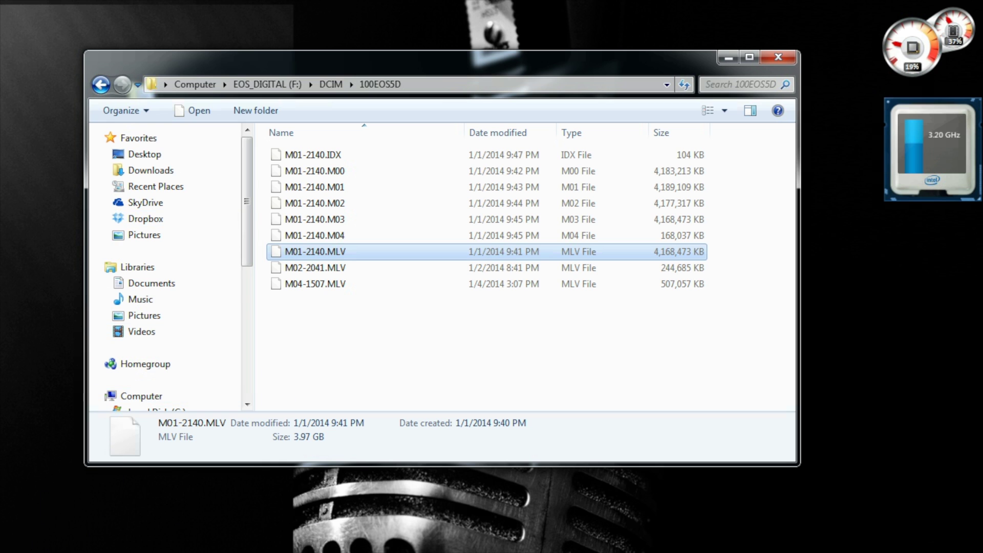
pyautogui.hotkey('alt', 'Tab')
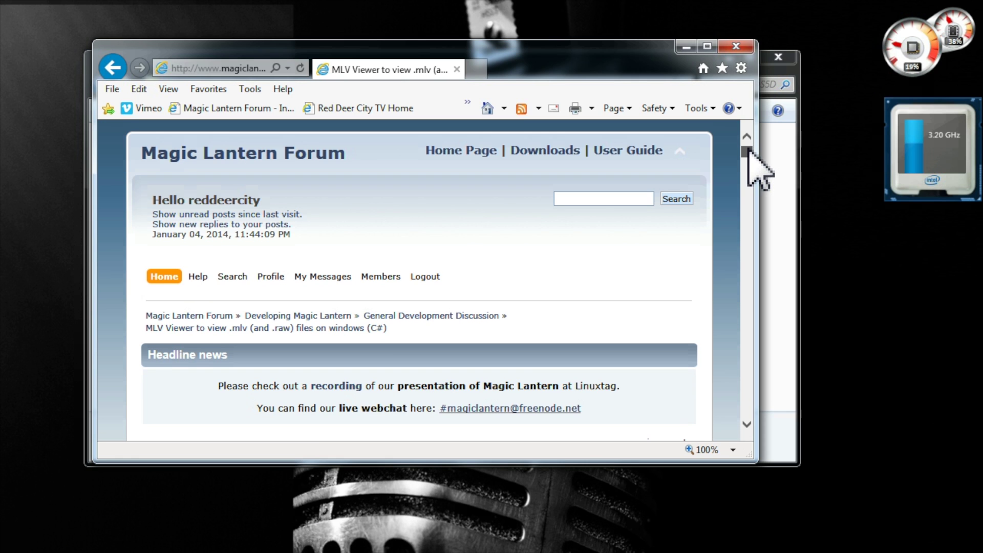
# Step: Scroll the MLV Viewer thread to the MLVViewSharp.zip link and cancel its download prompt
pyautogui.moveTo(751, 149); pyautogui.dragTo(760, 151)
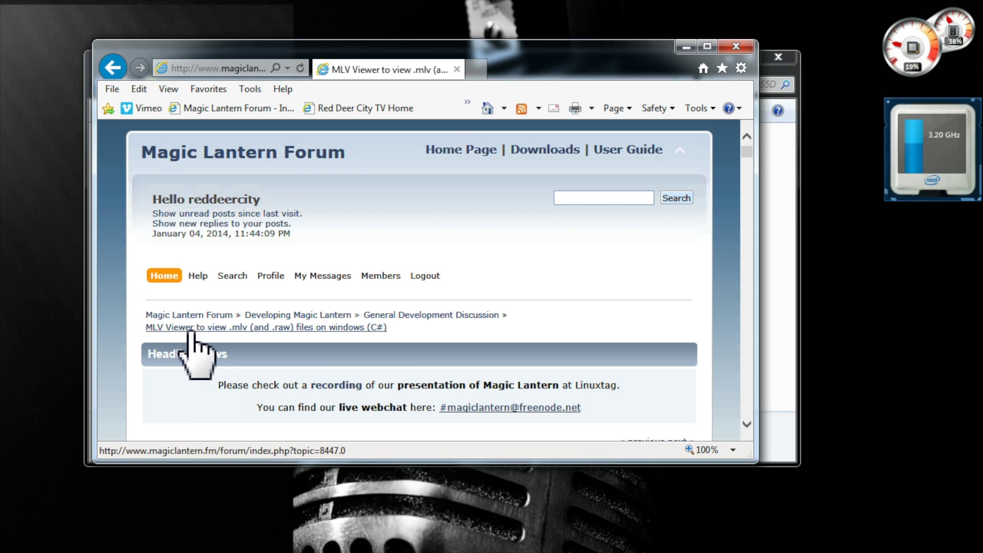
pyautogui.moveTo(747, 150); pyautogui.dragTo(749, 160)
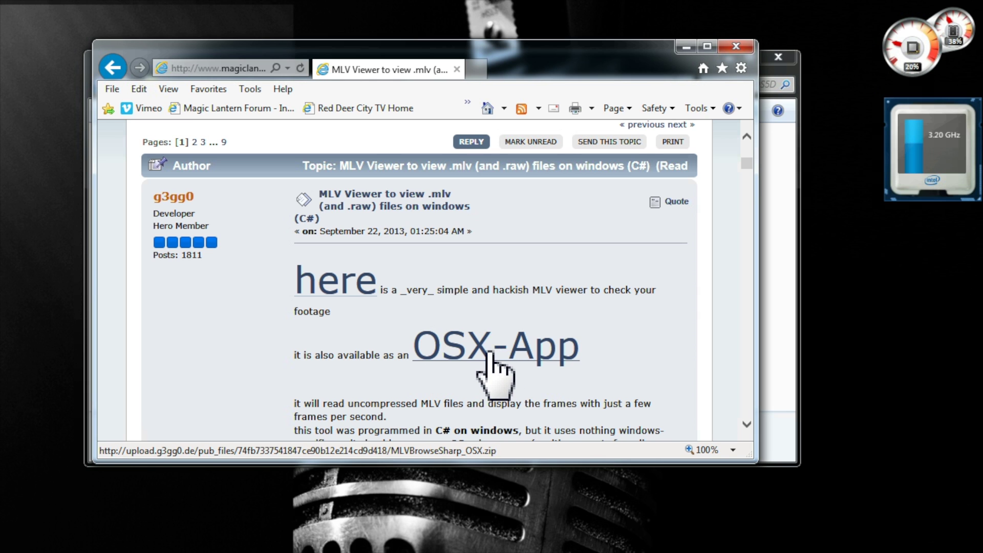
pyautogui.click(337, 288)
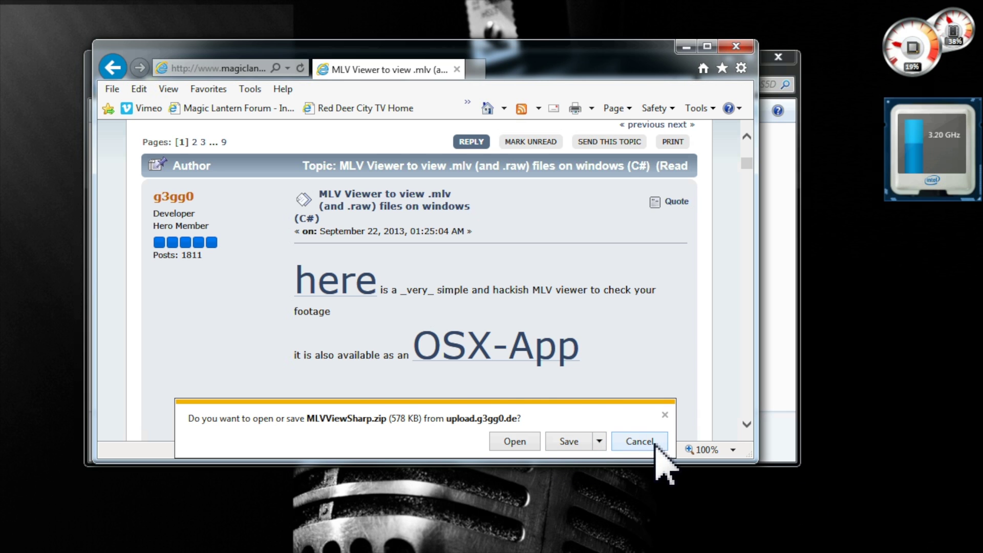
pyautogui.click(639, 441)
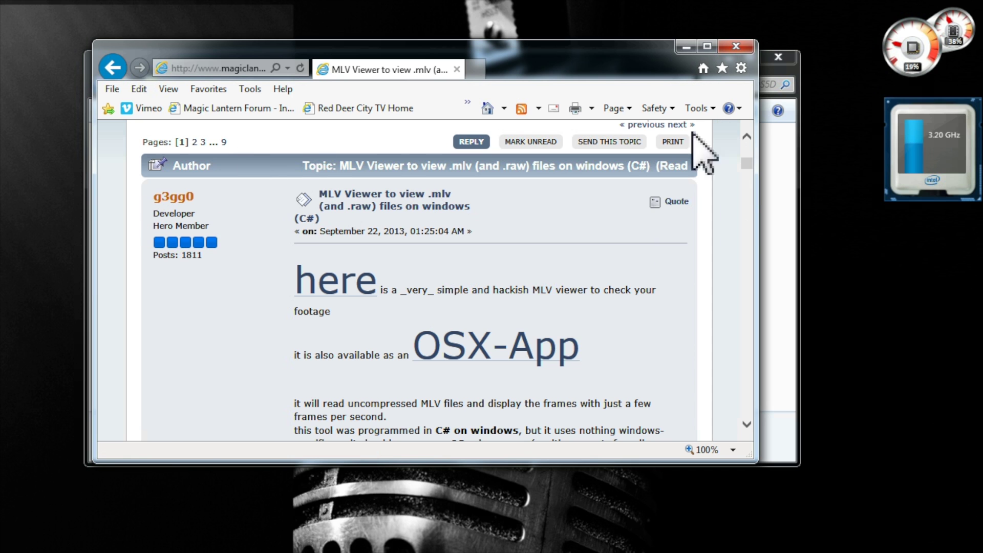
# Step: Open the MLVViewSharp (5) desktop folder and run MLVBrowseSharp.exe despite the unverified-publisher warning
pyautogui.click(735, 47)
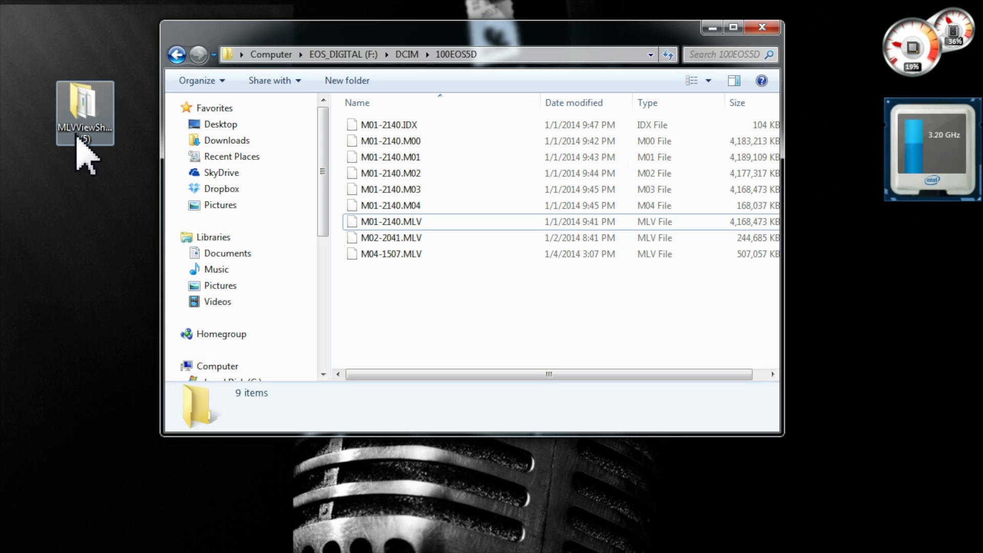
pyautogui.doubleClick(89, 123)
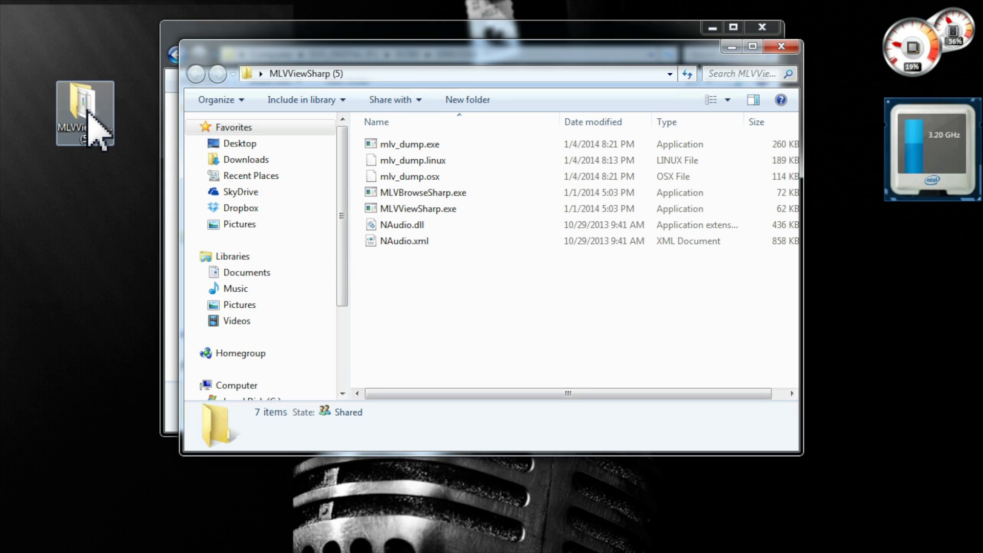
pyautogui.moveTo(390, 46); pyautogui.dragTo(331, 48)
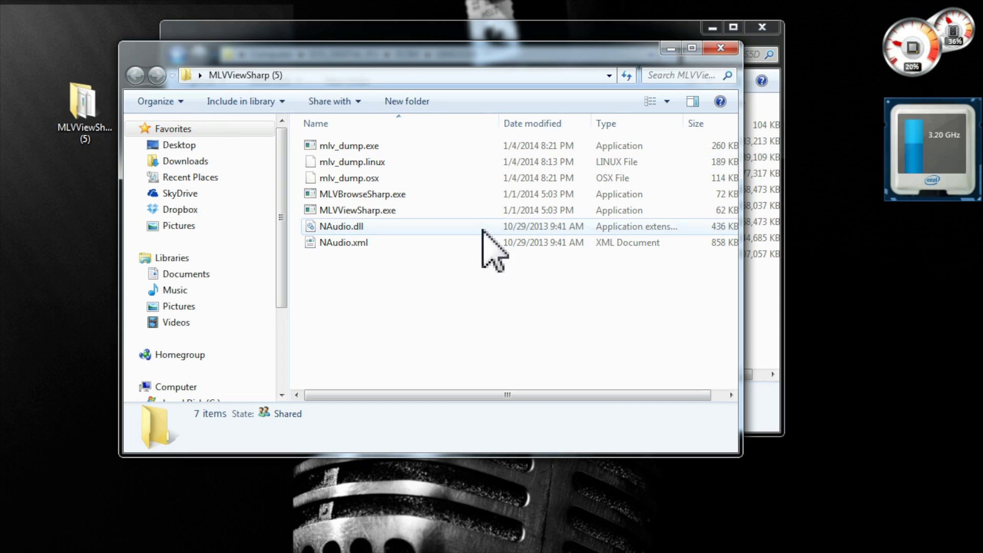
pyautogui.doubleClick(365, 194)
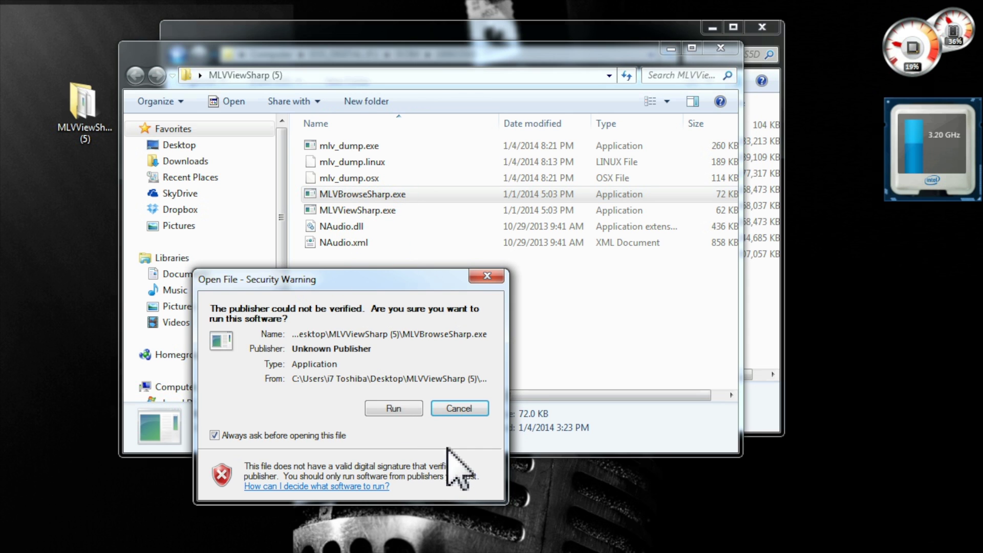
pyautogui.click(403, 409)
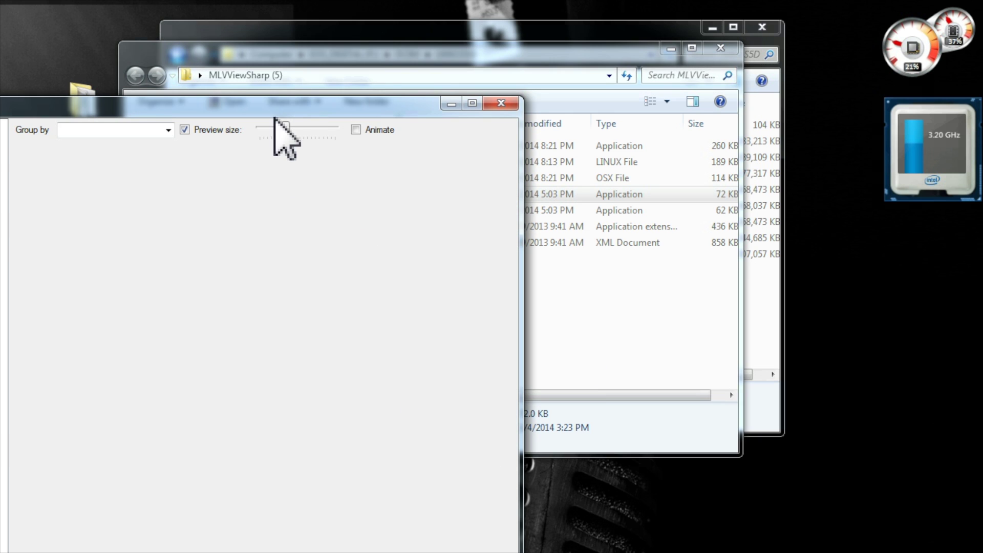
# Step: In the folder tree, expand F:\ (EOS_DIGITAL) and DCIM and select 100EOS5D
pyautogui.click(715, 39)
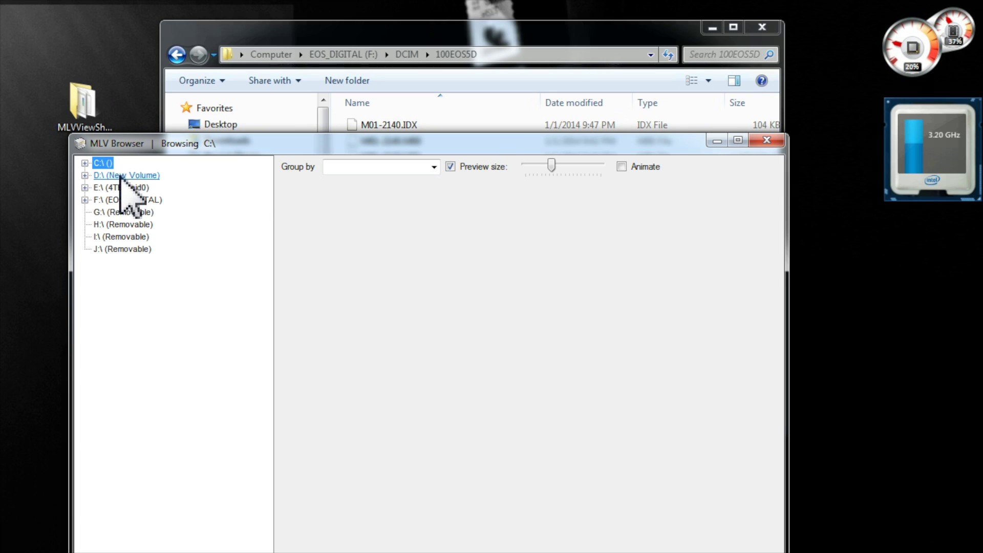
pyautogui.click(85, 188)
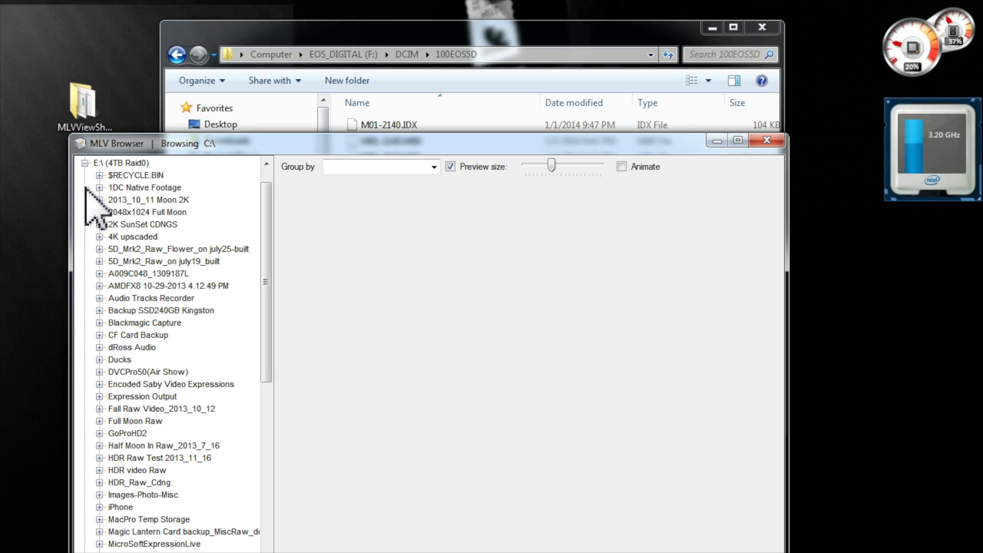
pyautogui.click(85, 163)
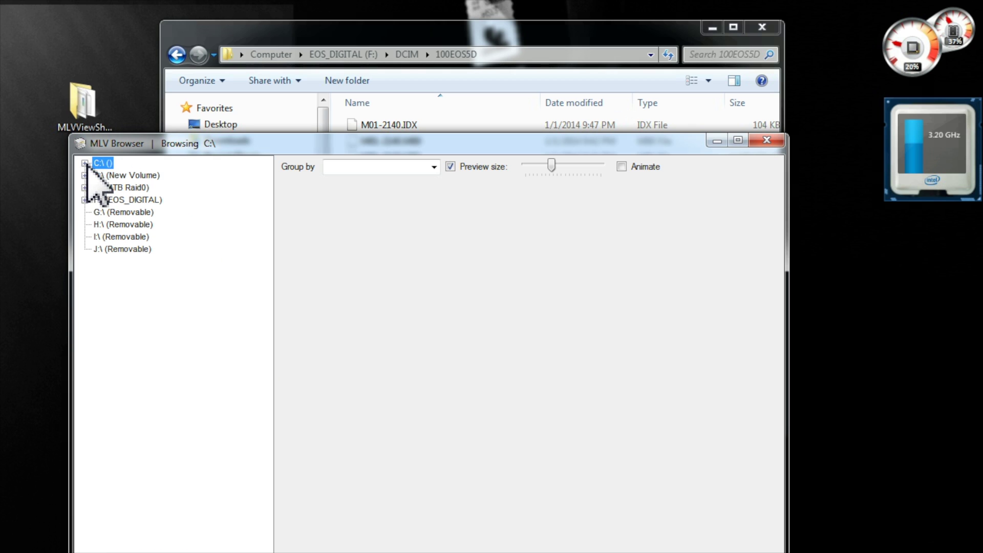
pyautogui.click(85, 200)
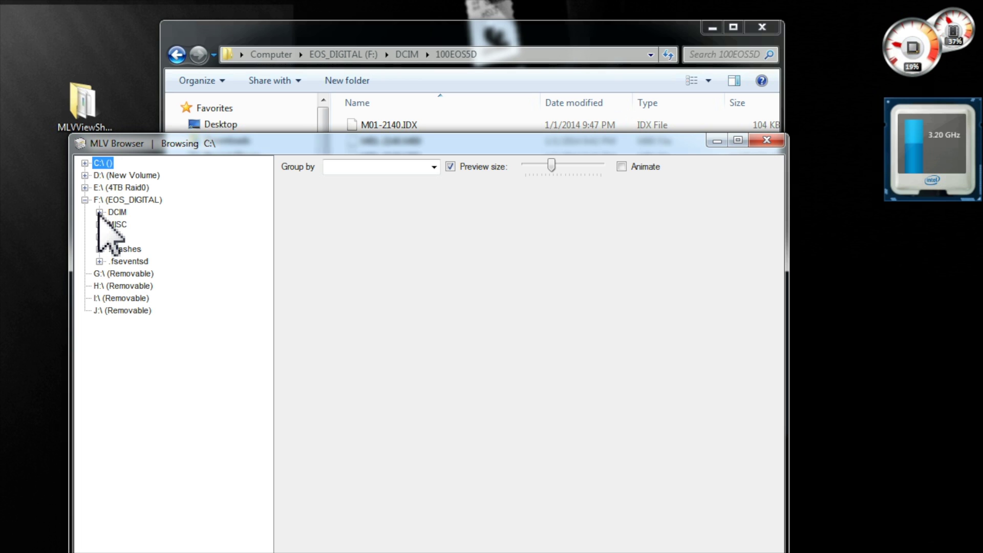
pyautogui.click(100, 212)
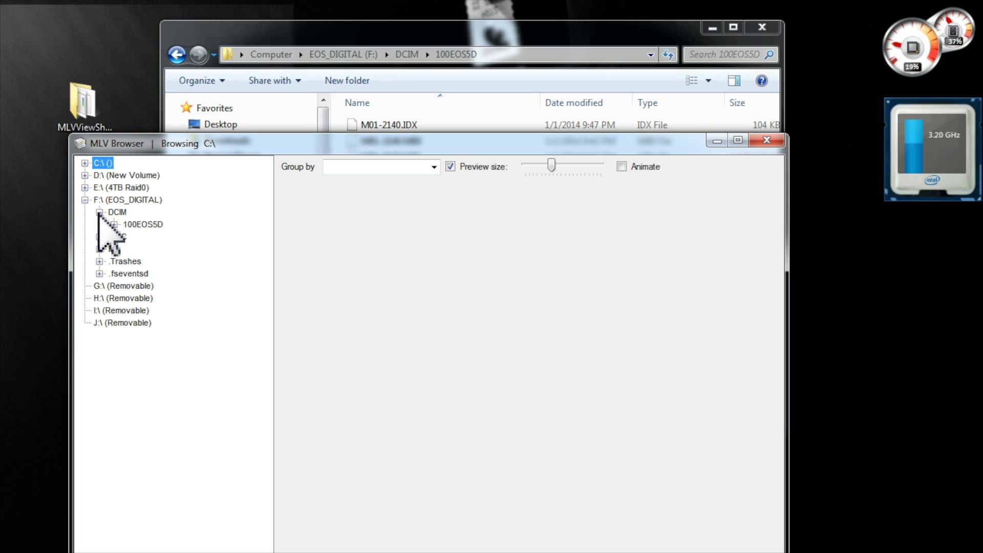
pyautogui.click(128, 225)
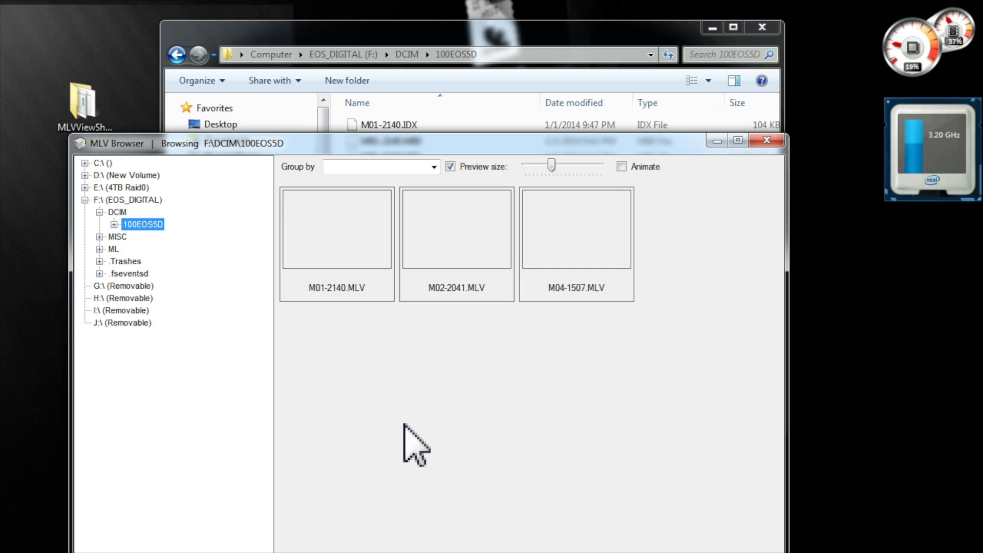
# Step: Select the M01-2140.MLV and M02-2041.MLV clip thumbnails
pyautogui.click(350, 255)
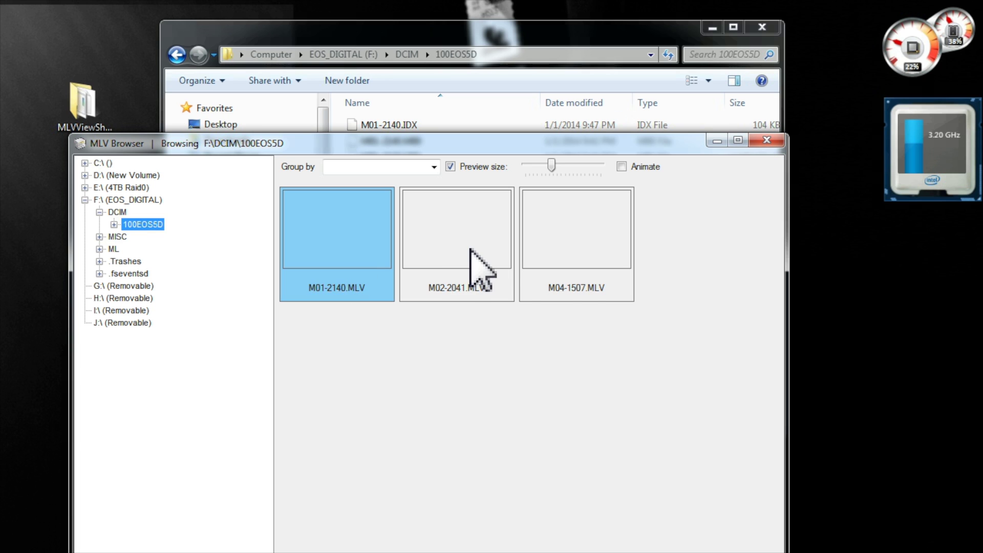
pyautogui.click(479, 263)
pyautogui.click(623, 167)
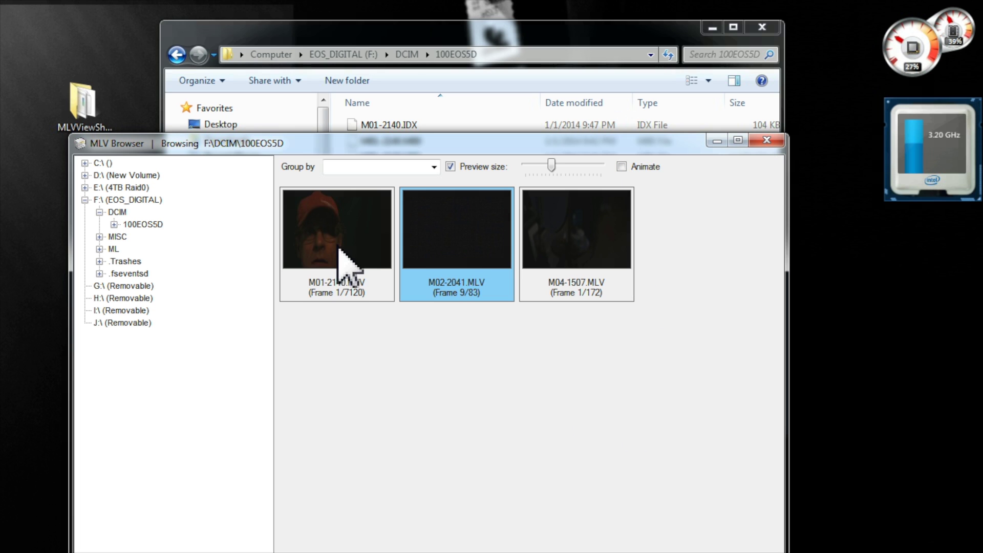
pyautogui.moveTo(357, 243)
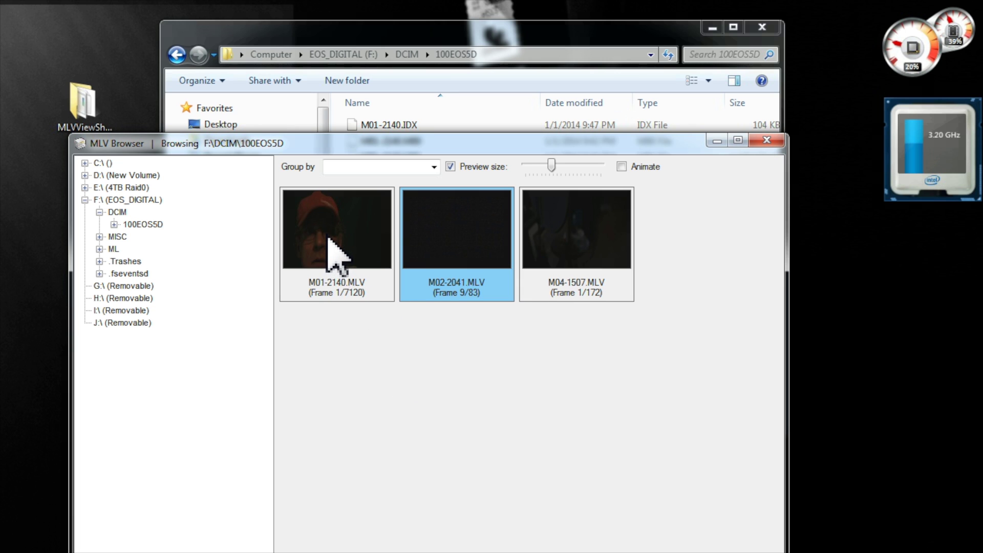
# Step: Move the MLV Browser window up, view each clip's metadata tooltip, and switch on Animate
pyautogui.moveTo(324, 236)
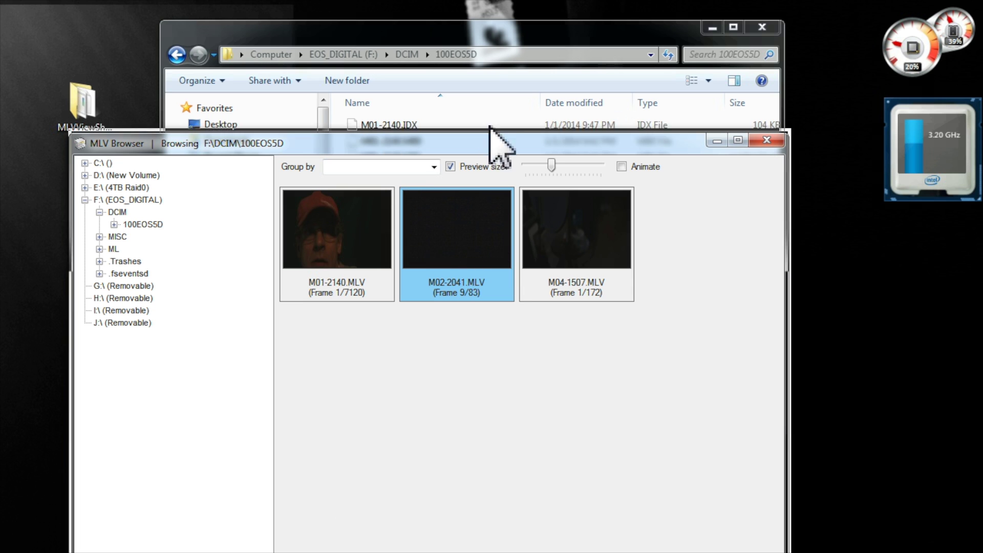
pyautogui.moveTo(490, 129); pyautogui.dragTo(532, 40)
pyautogui.moveTo(373, 151)
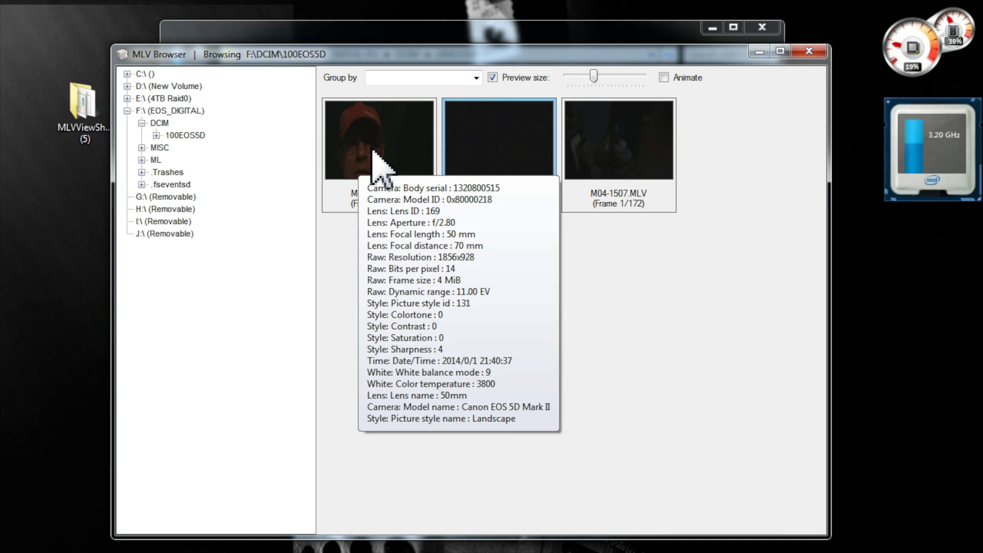
pyautogui.moveTo(489, 146)
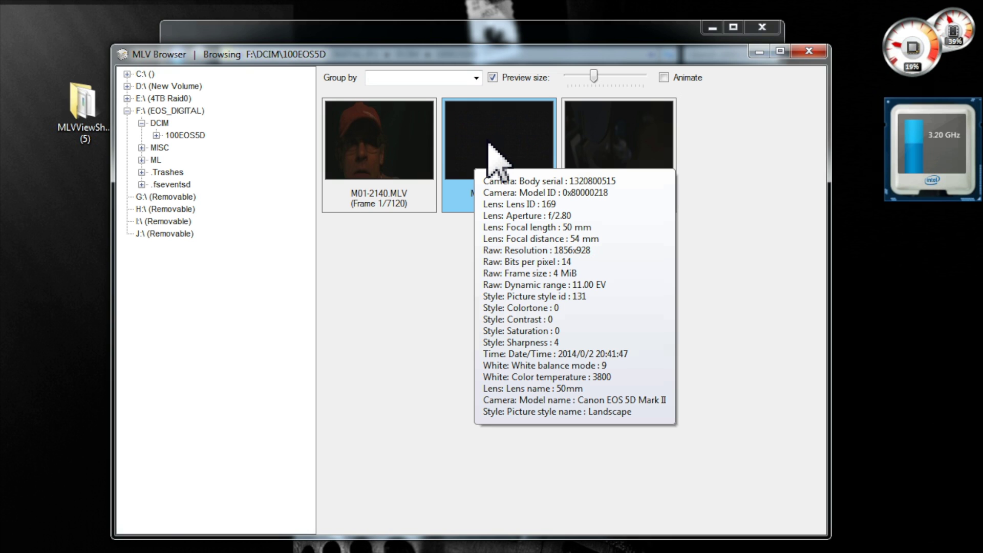
pyautogui.moveTo(609, 143)
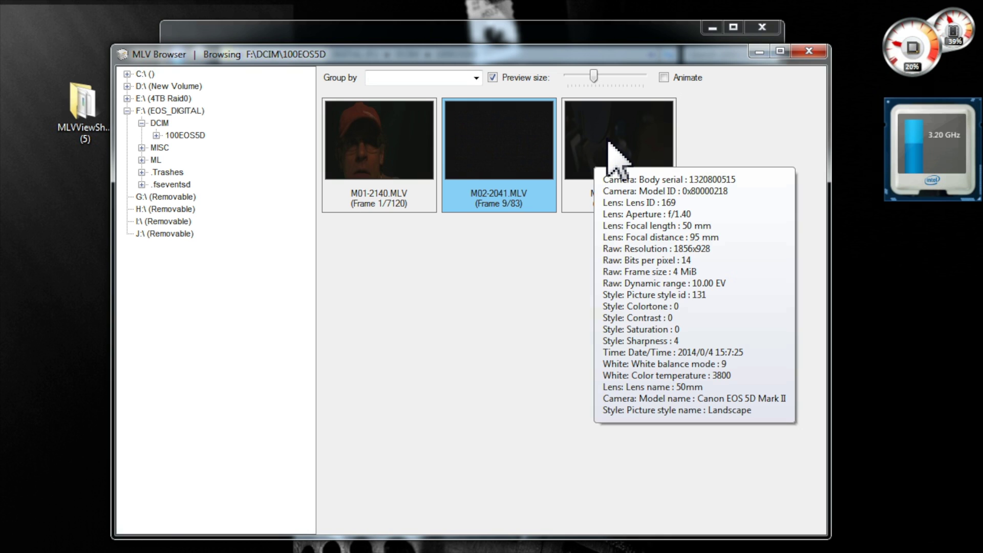
pyautogui.click(664, 78)
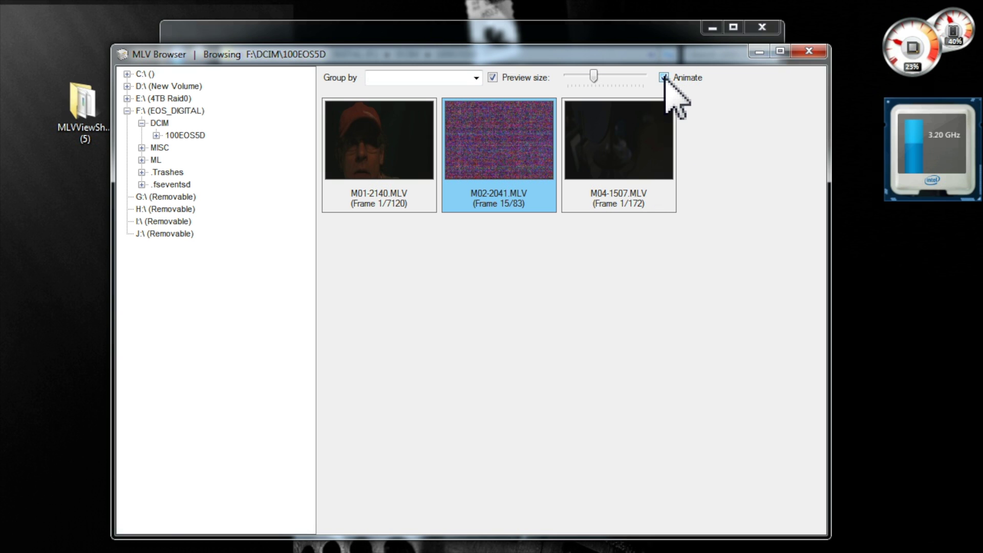
# Step: Select M04-1507.MLV, then M01-2140.MLV to view its metadata, and turn Animate off
pyautogui.click(633, 164)
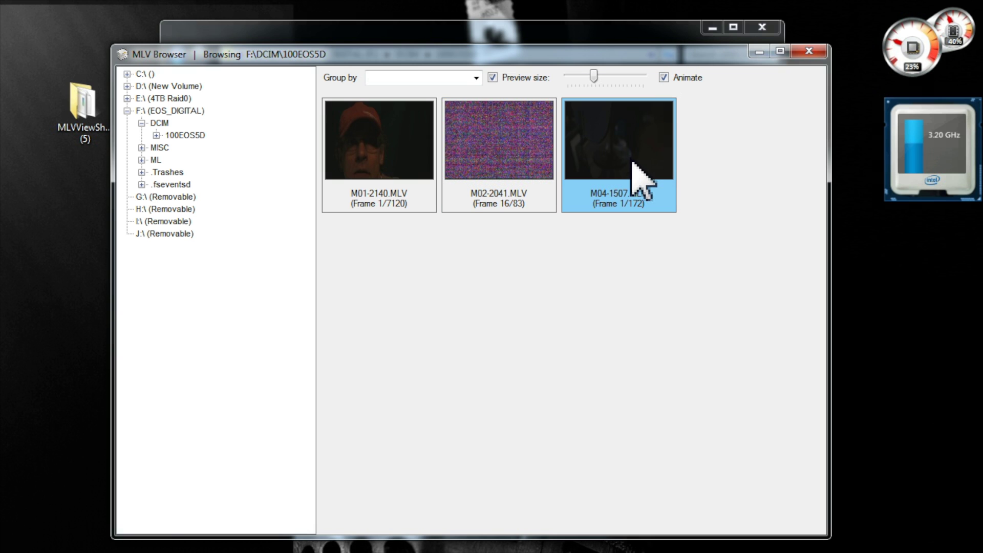
pyautogui.click(368, 163)
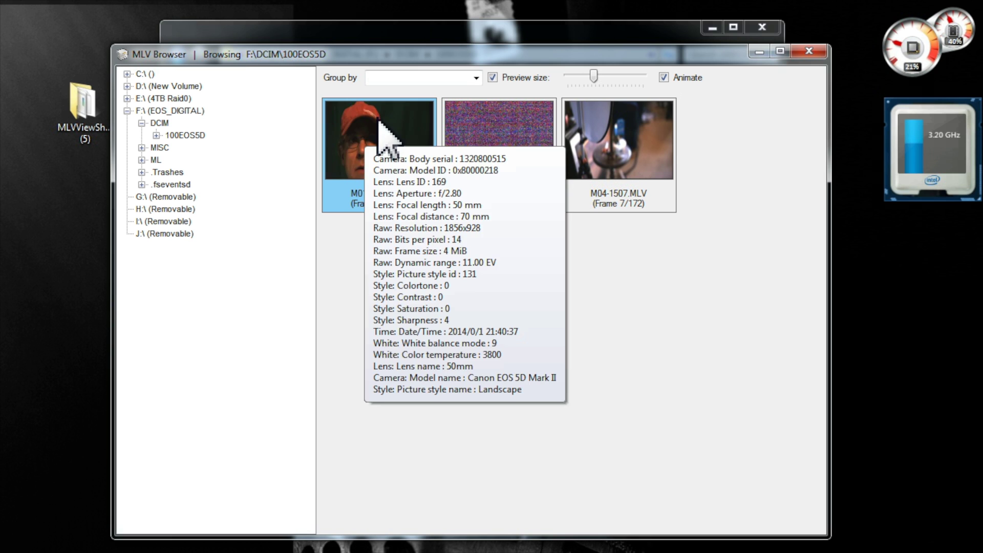
pyautogui.moveTo(388, 160)
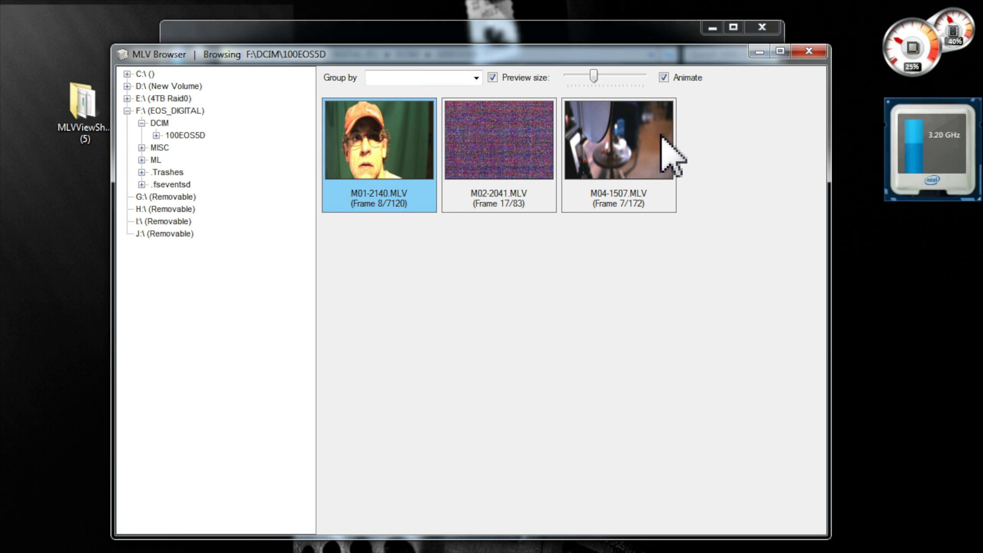
pyautogui.click(663, 77)
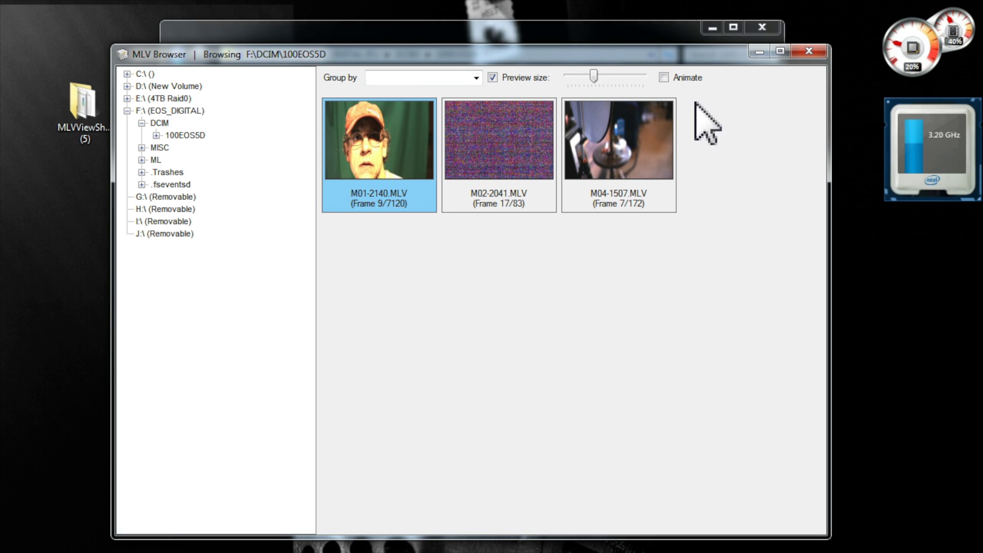
pyautogui.moveTo(371, 140)
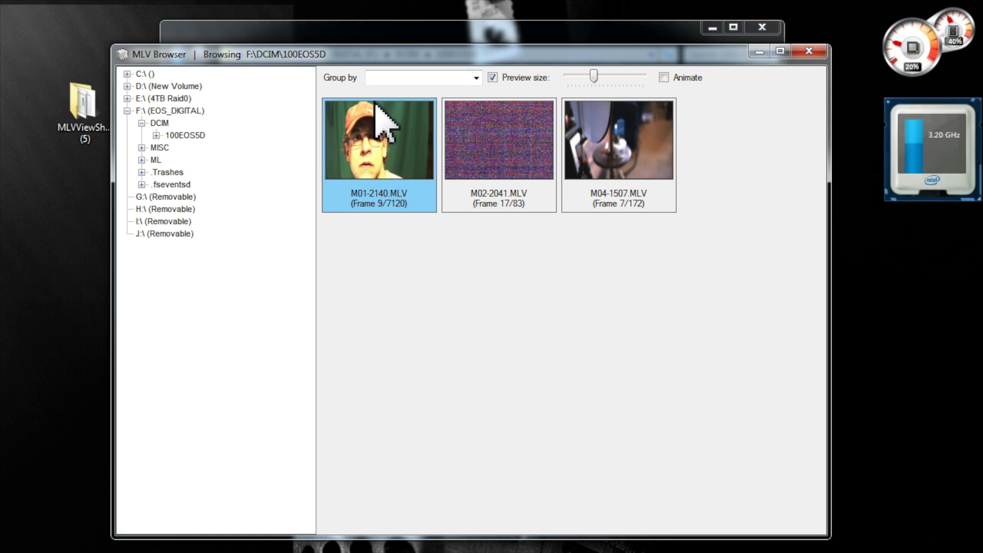
pyautogui.rightClick(380, 139)
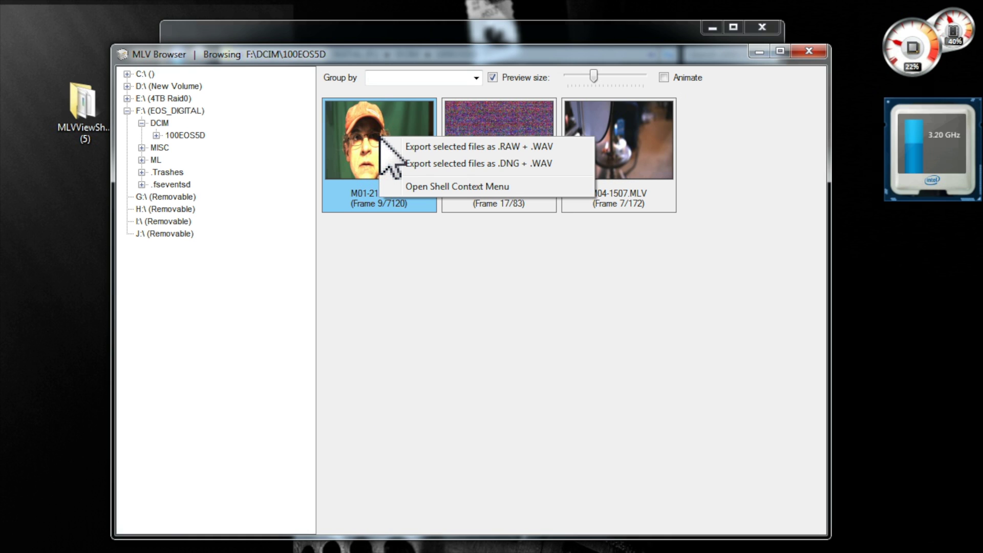
pyautogui.click(512, 146)
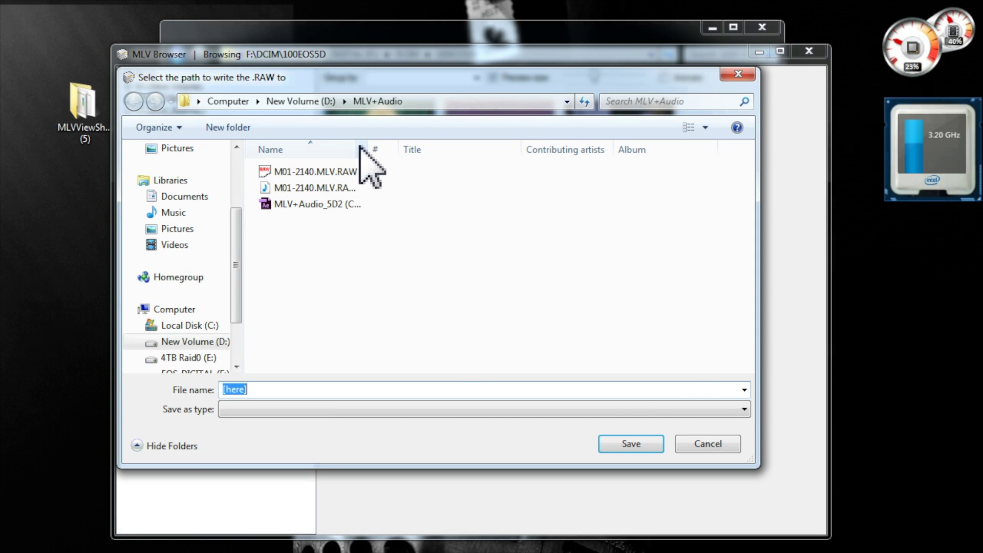
pyautogui.moveTo(367, 147); pyautogui.dragTo(465, 150)
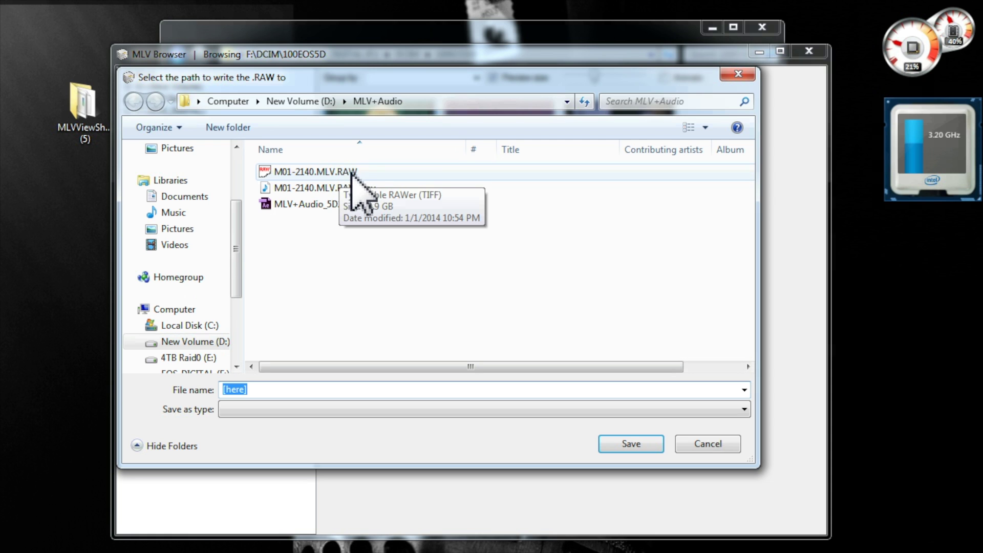
pyautogui.click(737, 74)
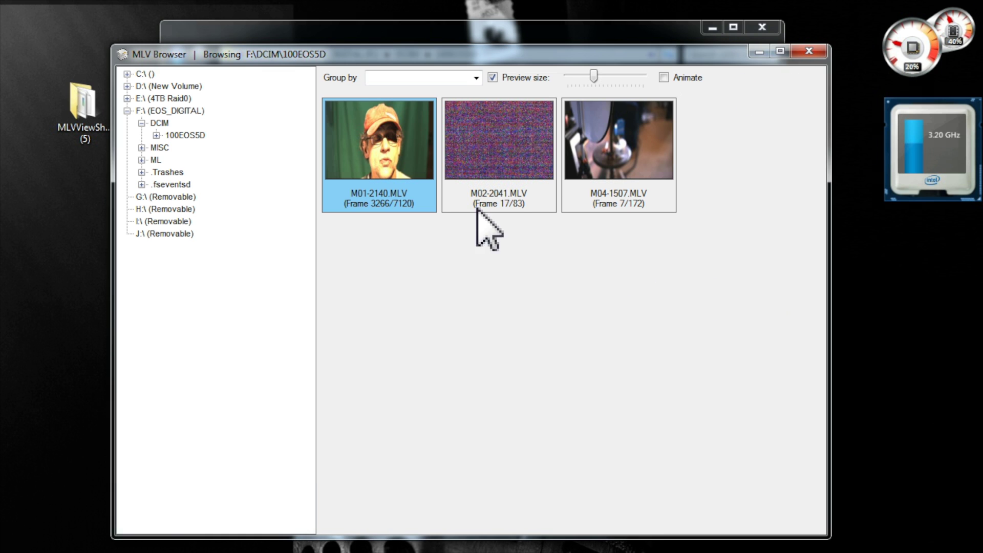
pyautogui.rightClick(400, 138)
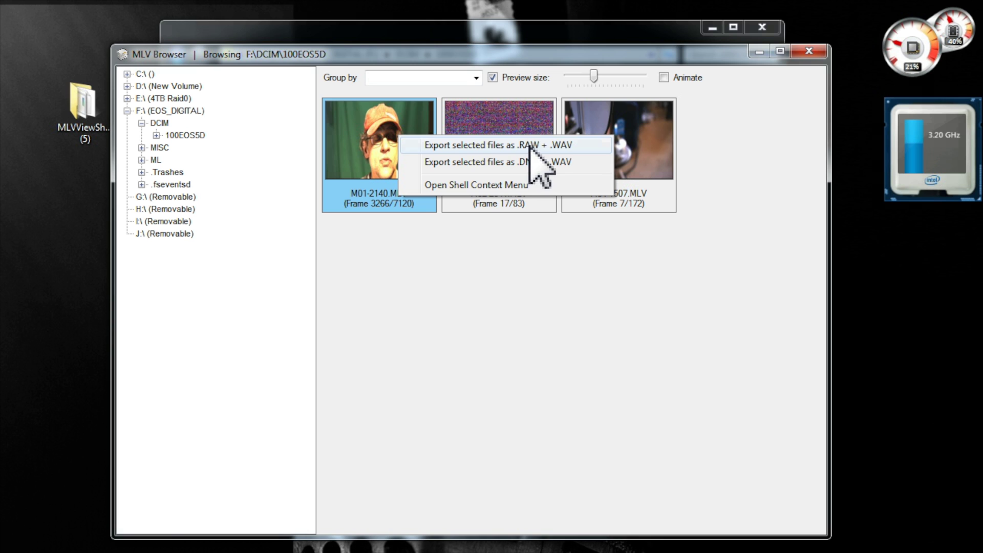
pyautogui.click(608, 307)
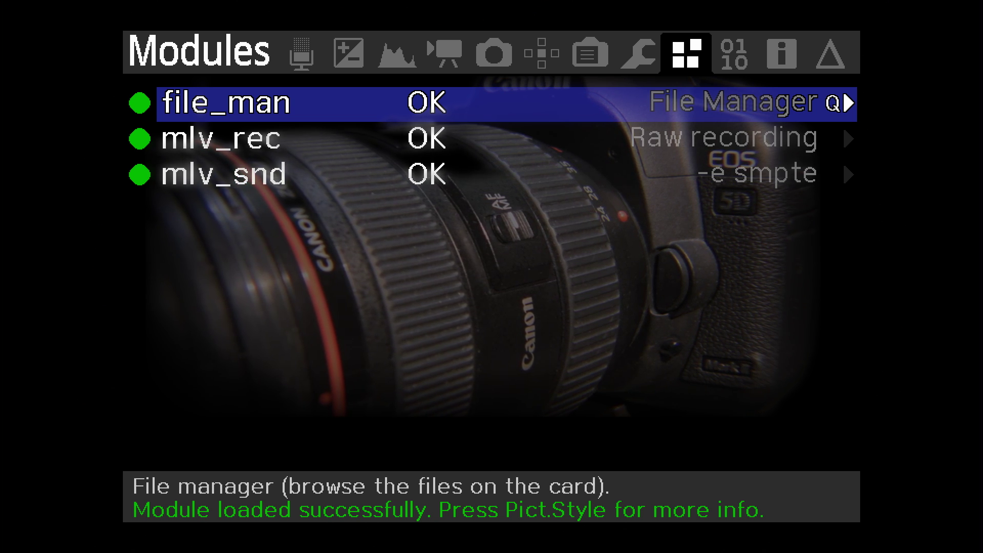
# Step: Move from the Modules tab to the Audio tab showing 23 dB gain and MLV Sound ON
pyautogui.press('Right')
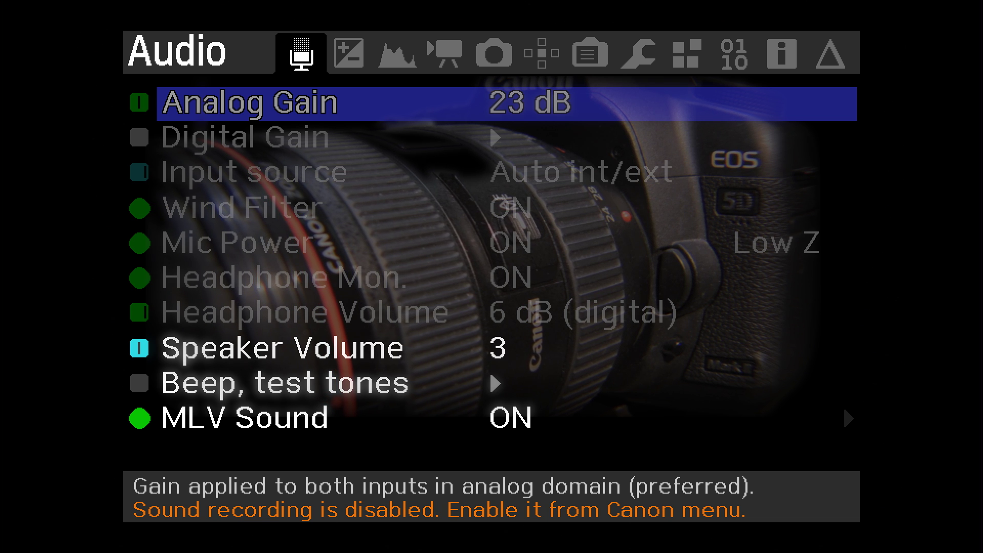
# Step: Step through MLV Sound, Mic Power, Headphone Mon. and Headphone Volume, then move to the Movie tab
pyautogui.press('Down')
pyautogui.press('Down')
pyautogui.press('Down')
pyautogui.press('Down')
pyautogui.press('Down')
pyautogui.press('Down')
pyautogui.press('Down')
pyautogui.press('Down')
pyautogui.press('Down')
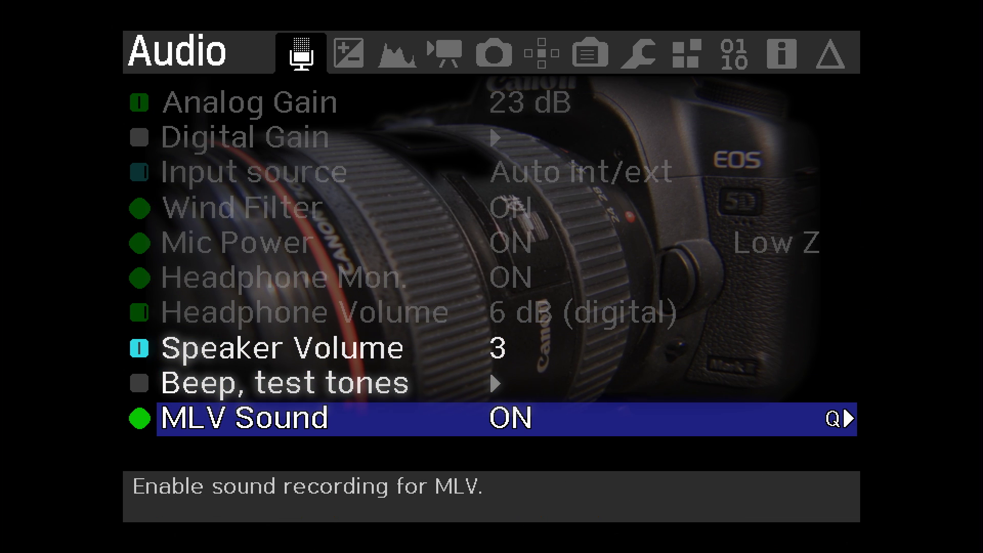
pyautogui.press('Up')
pyautogui.press('Up')
pyautogui.press('Up')
pyautogui.press('Up')
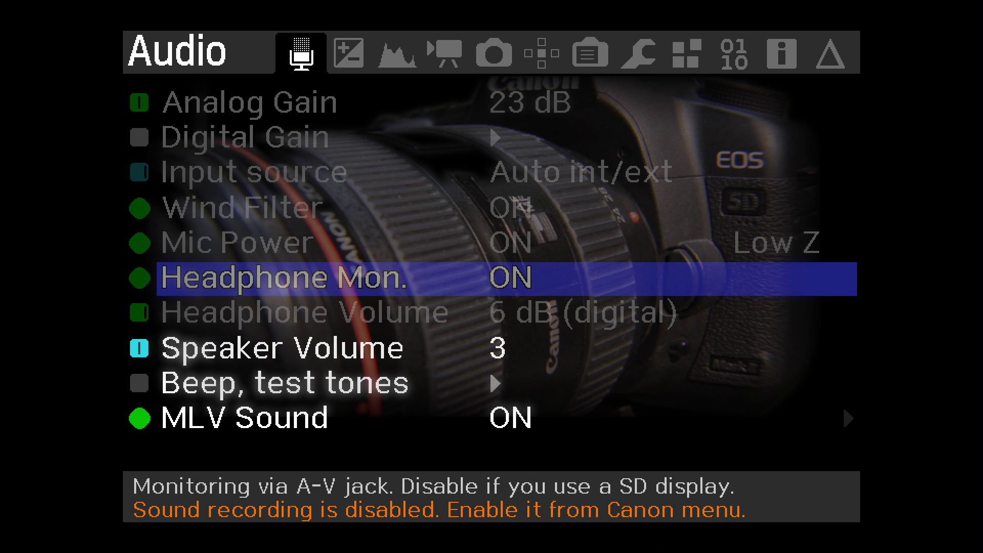
pyautogui.press('Up')
pyautogui.press('Down')
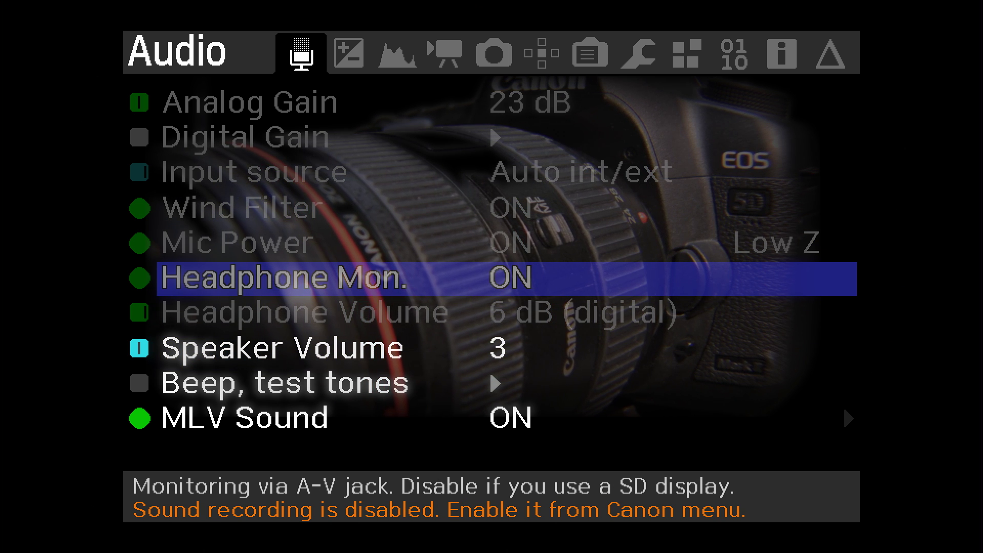
pyautogui.press('Down')
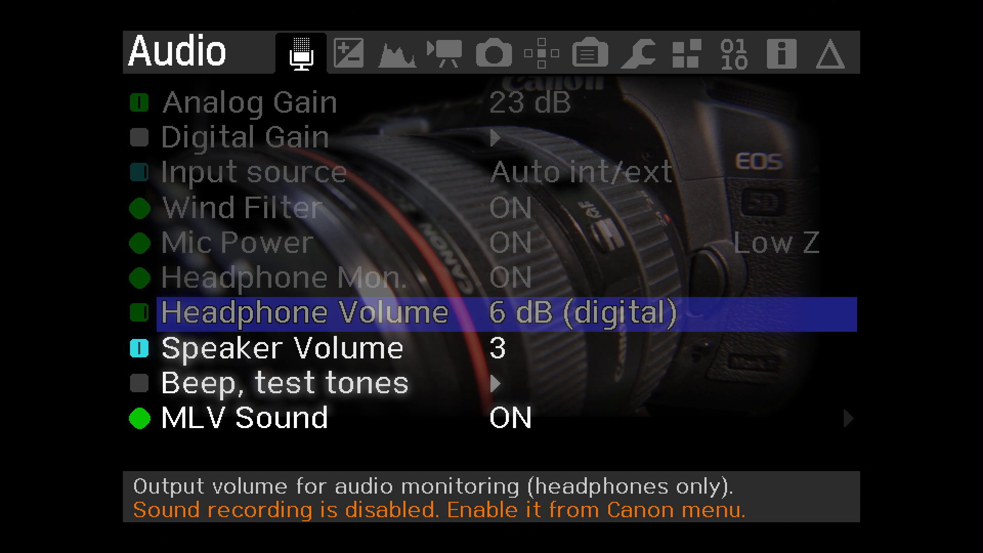
pyautogui.press('Right')
pyautogui.press('Right')
pyautogui.press('Right')
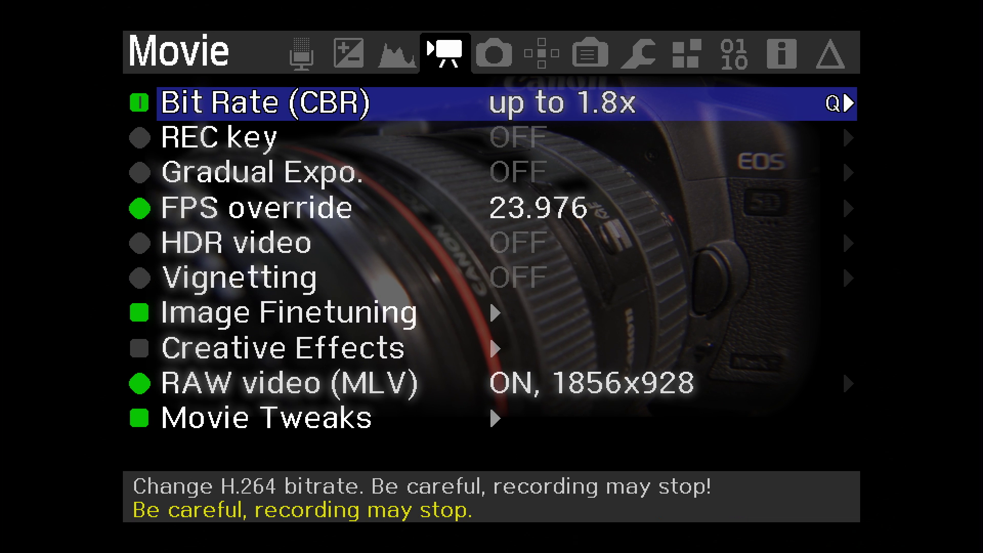
# Step: Open the RAW video (MLV) submenu and review Aspect ratio and Preview (Hacked No Prev)
pyautogui.press('Down')
pyautogui.press('Down')
pyautogui.press('Down')
pyautogui.press('Down')
pyautogui.press('Down')
pyautogui.press('Down')
pyautogui.press('Down')
pyautogui.press('Down')
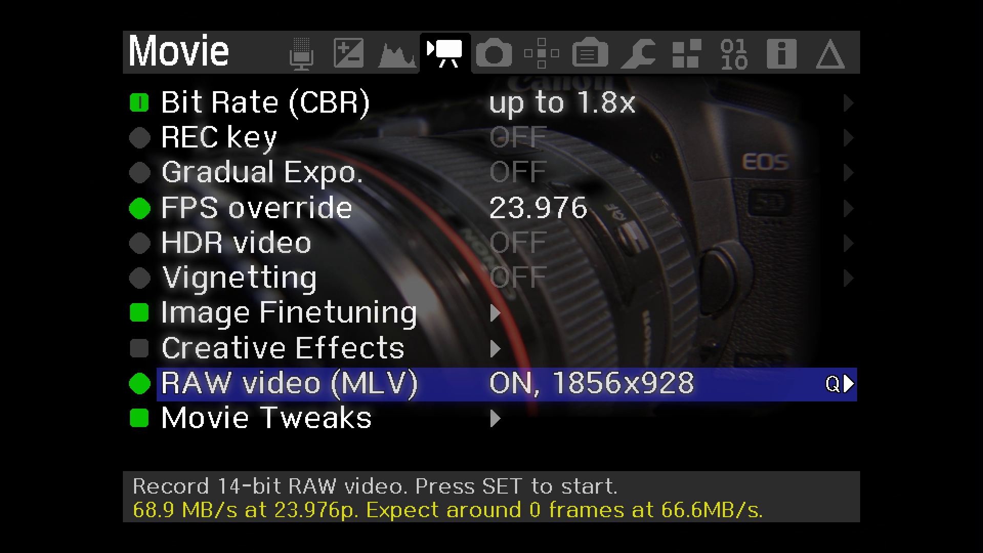
pyautogui.press('q')
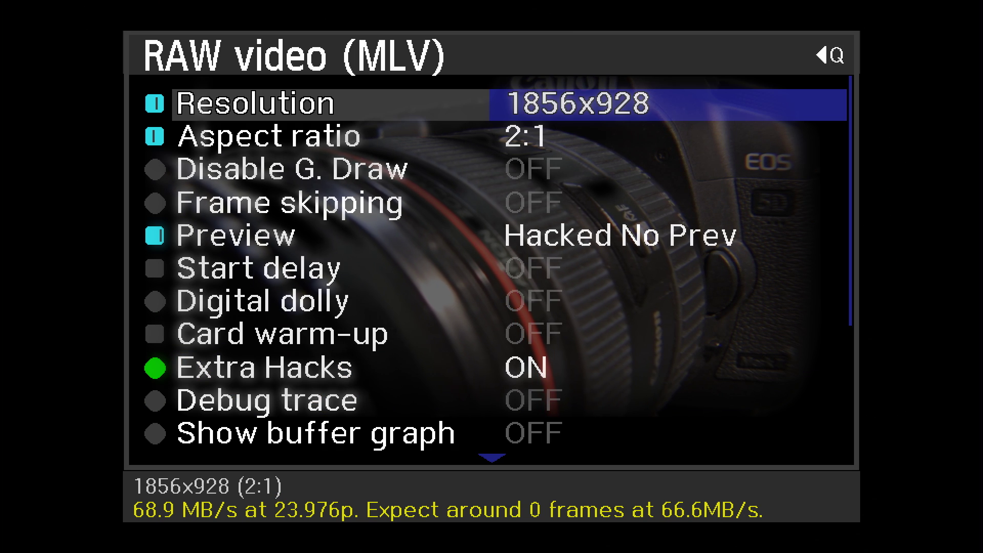
pyautogui.press('Down')
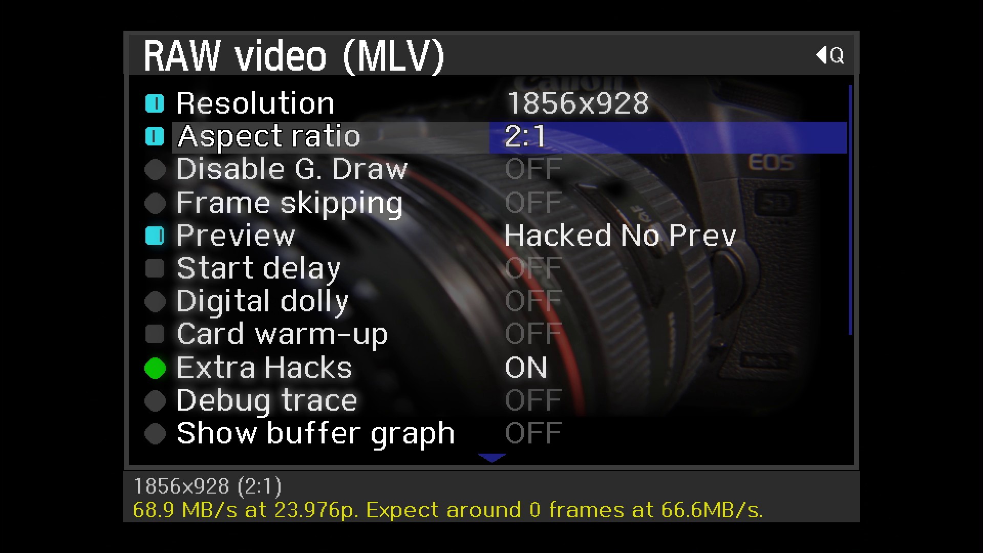
pyautogui.press('Down')
pyautogui.press('Down')
pyautogui.press('Down')
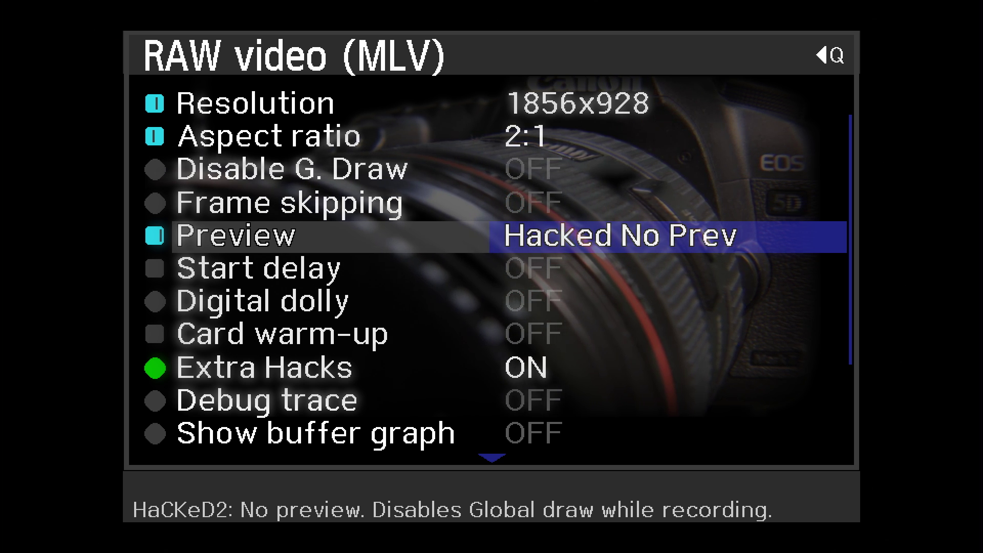
# Step: Review Card warm-up, Extra Hacks ON and the debug options, ending on Buffer fill method 1
pyautogui.press('Down')
pyautogui.press('Down')
pyautogui.press('Down')
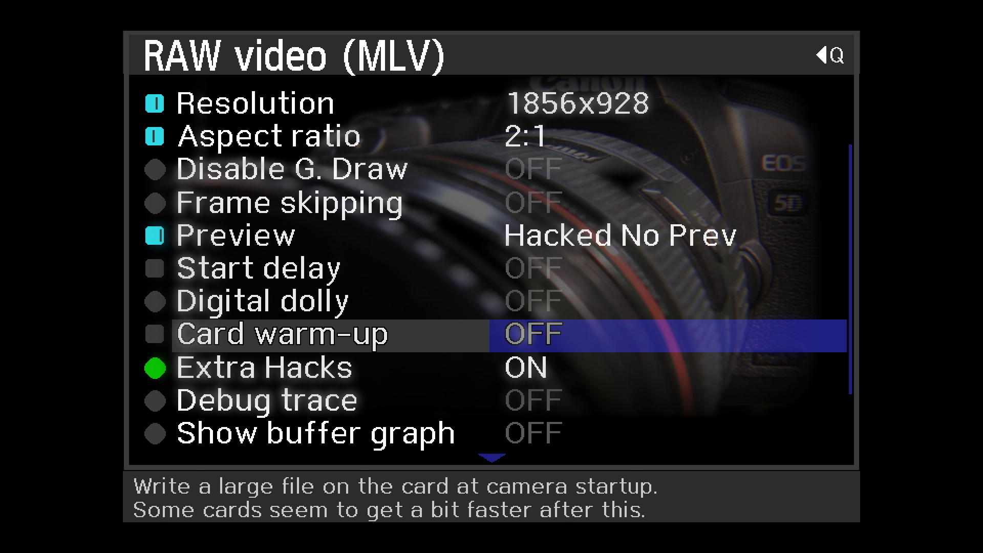
pyautogui.press('Down')
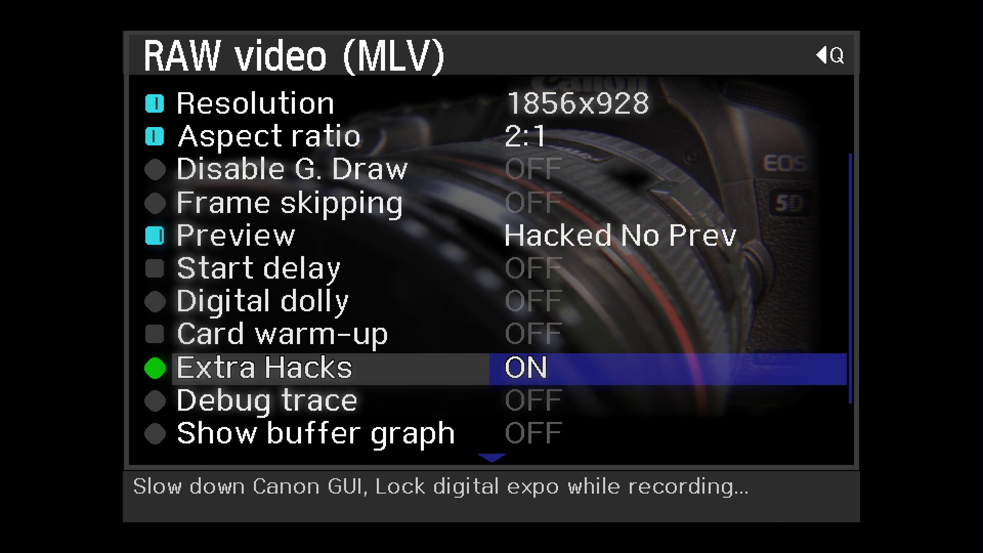
pyautogui.press('Down')
pyautogui.press('Down')
pyautogui.press('Down')
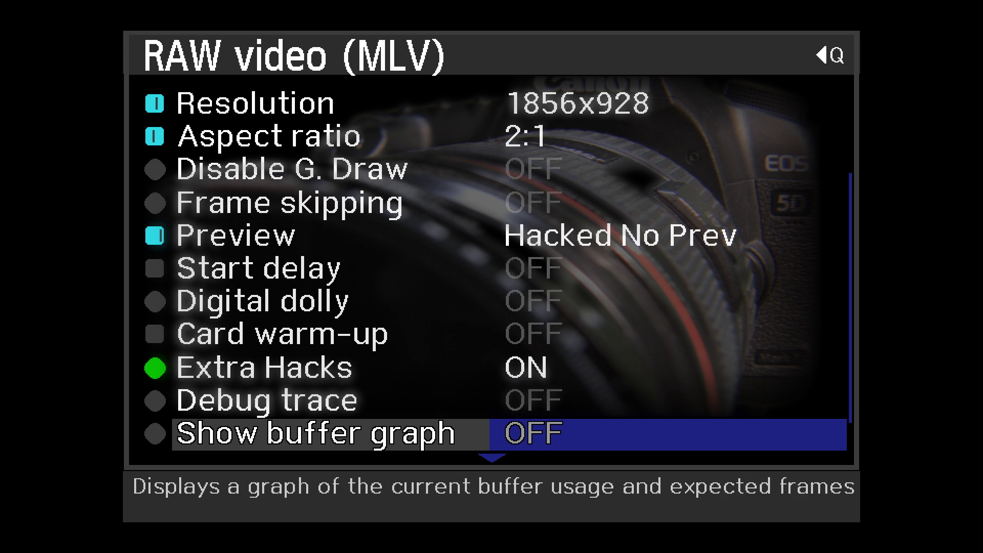
pyautogui.press('Down')
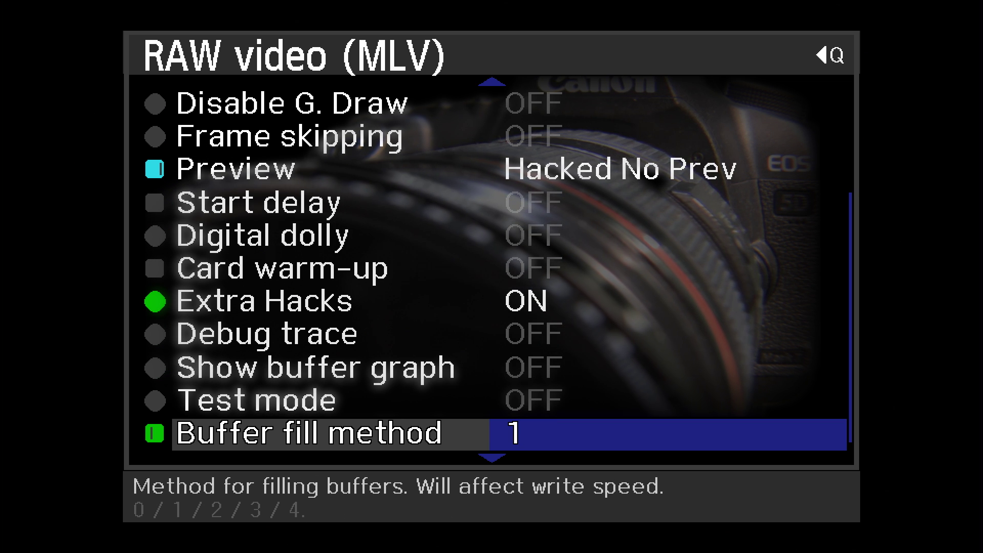
pyautogui.press('Down')
pyautogui.press('Up')
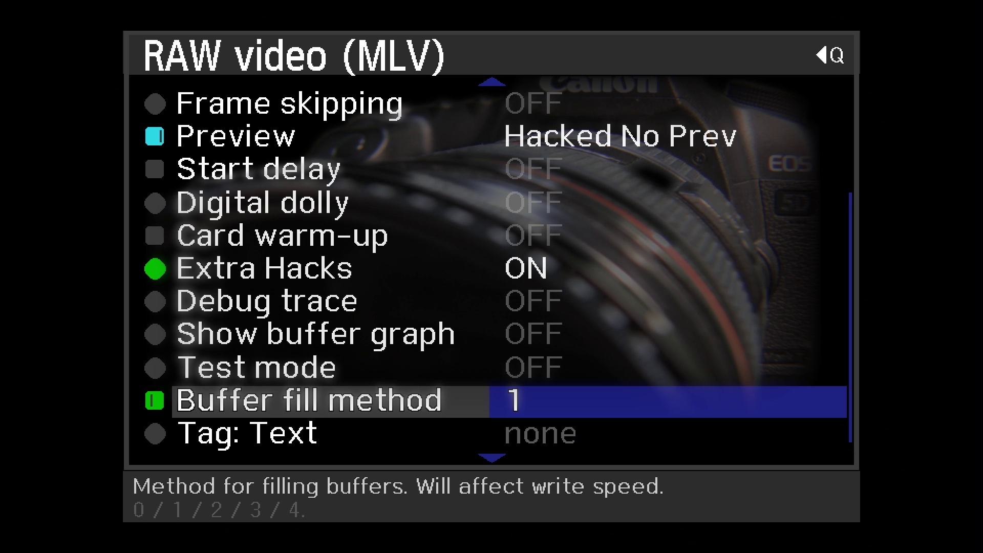